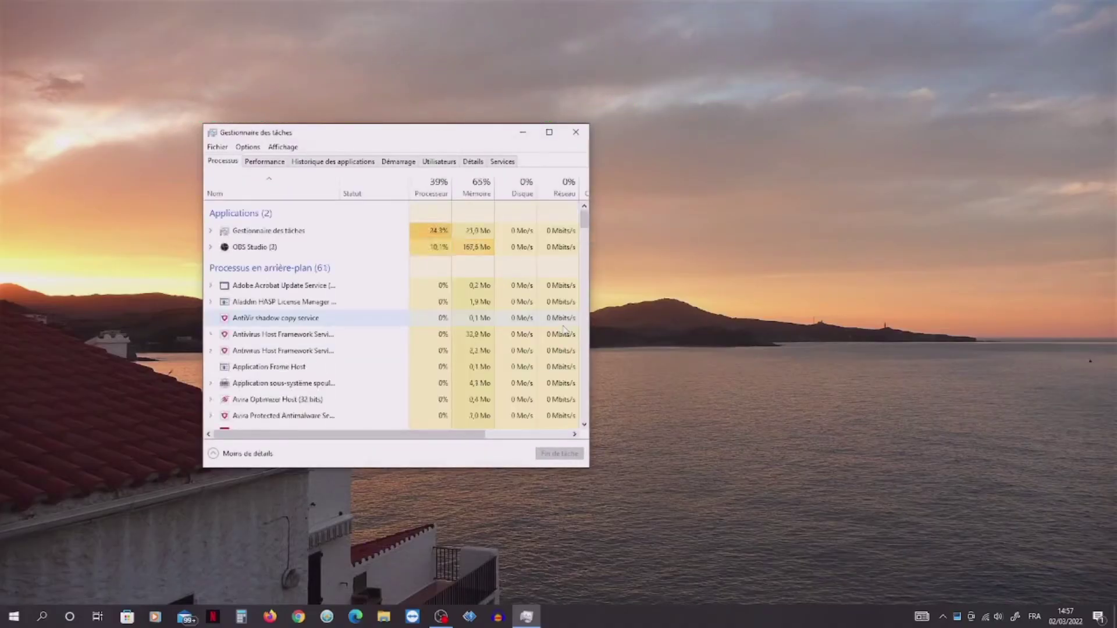
Search Windows for "gestionnaire de tache", open the Task Manager from the best match and move its window nearer the screen centre
click(44, 614)
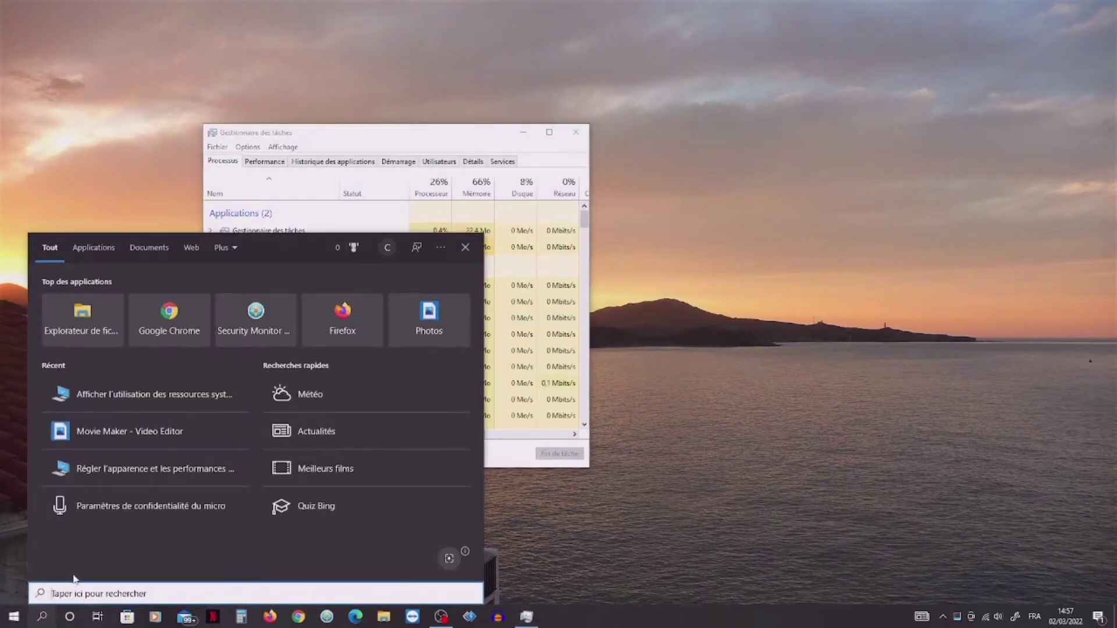
text(ges)
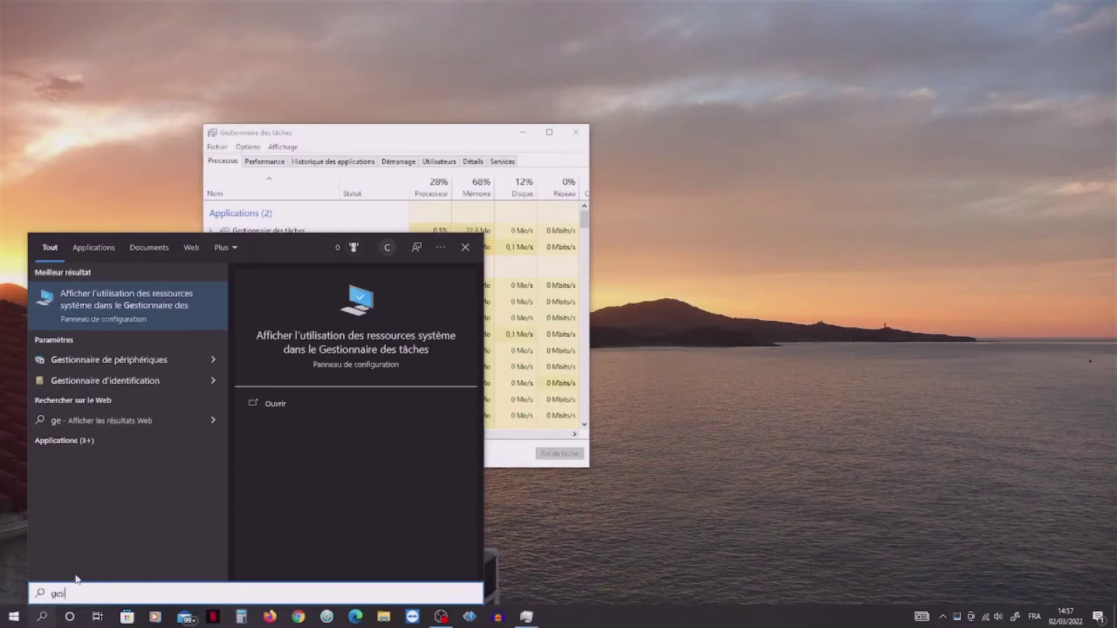
text(tionnaire d)
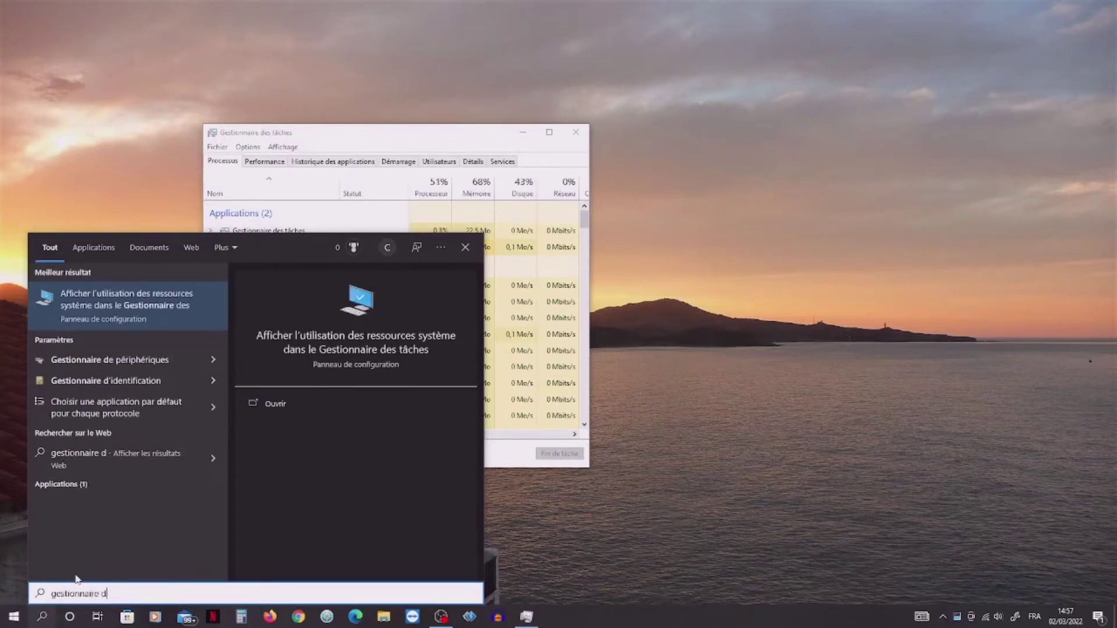
text(e tache)
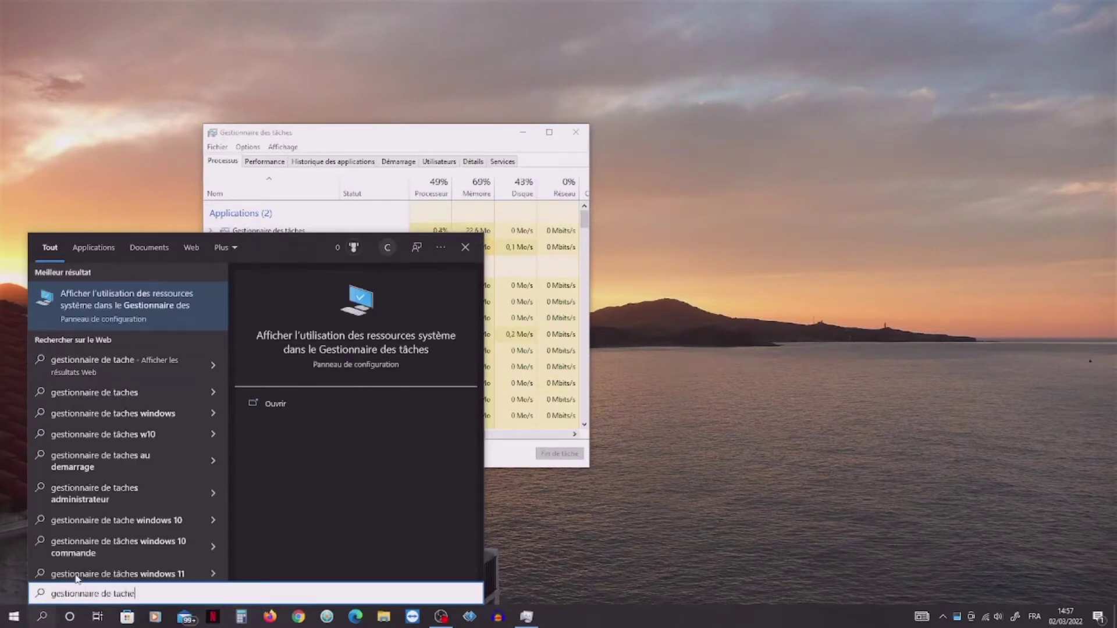
click(121, 314)
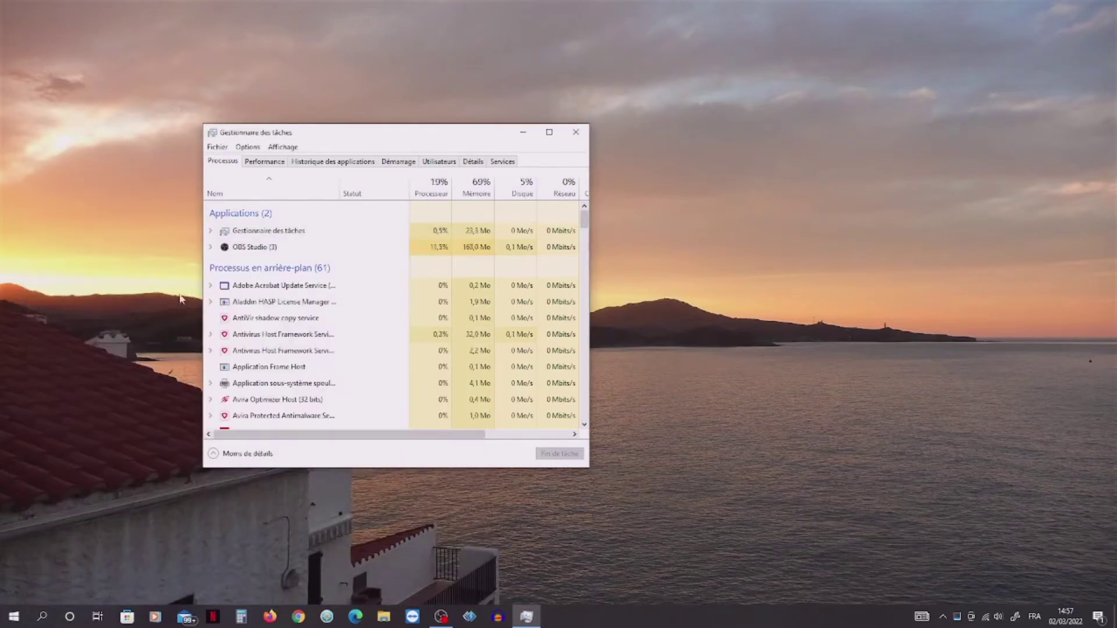
drag(415, 137, 527, 134)
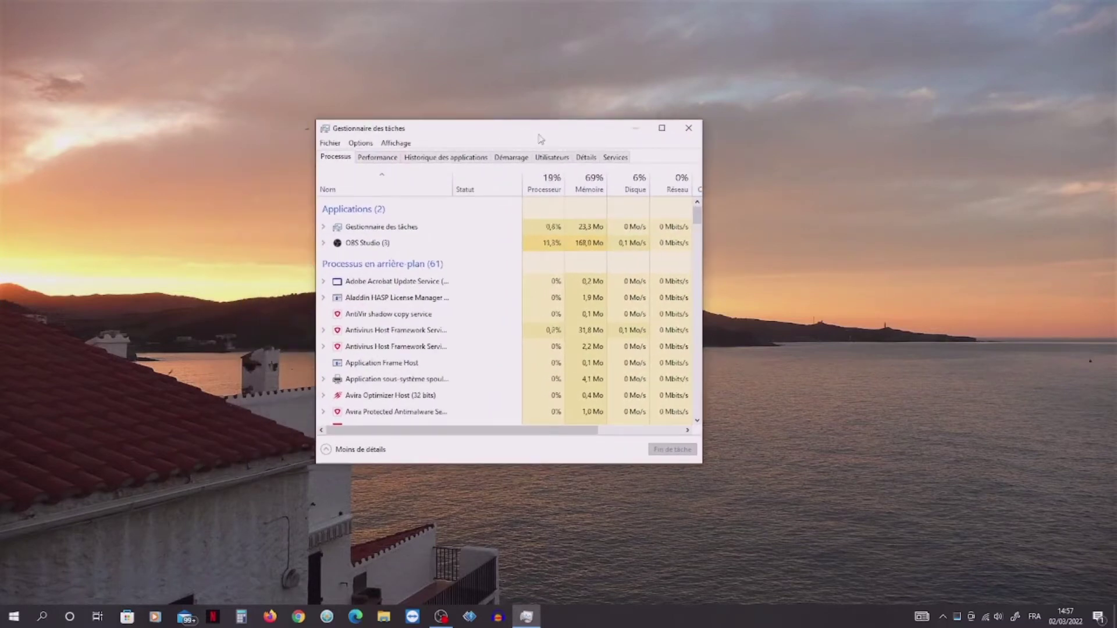
drag(513, 134, 542, 124)
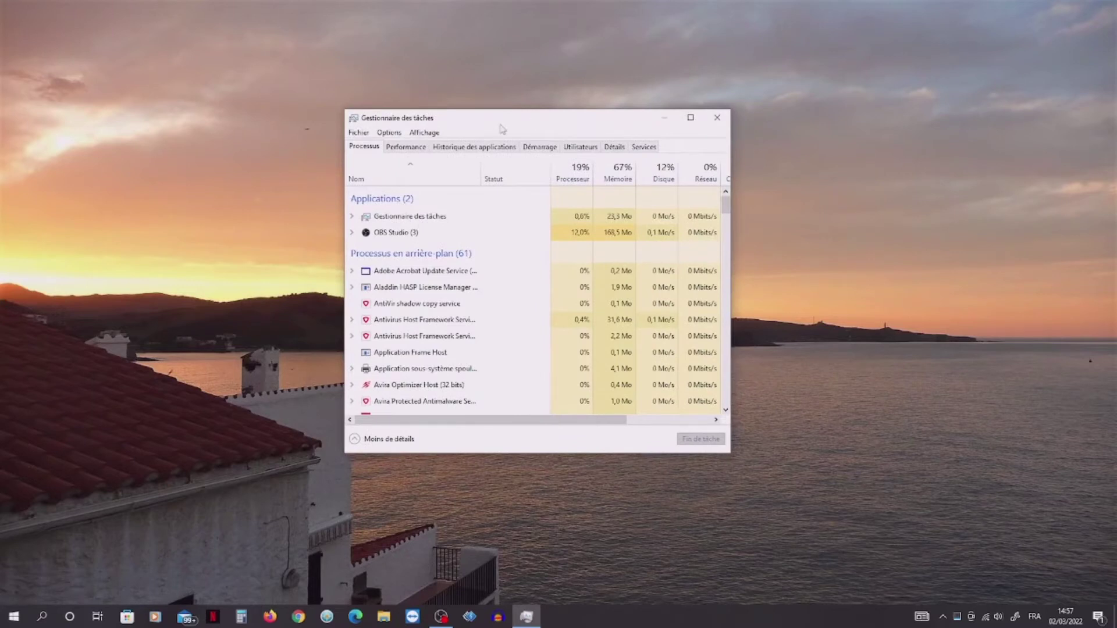
Disable ControlCenter Launcher and Cortana in the Task Manager's list of startup programs
click(544, 149)
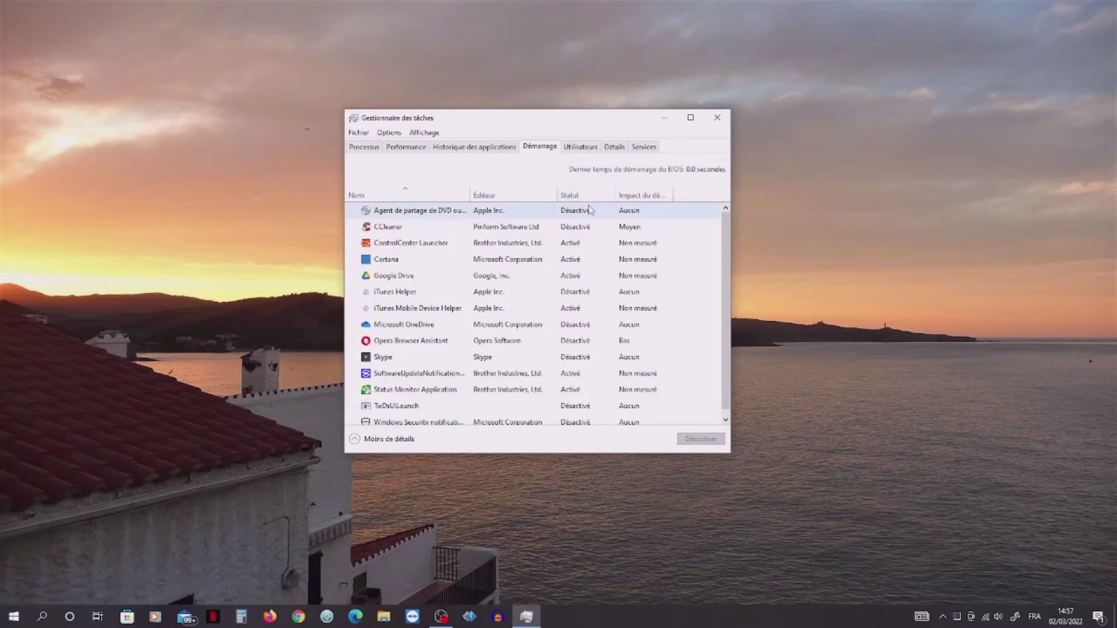
click(580, 246)
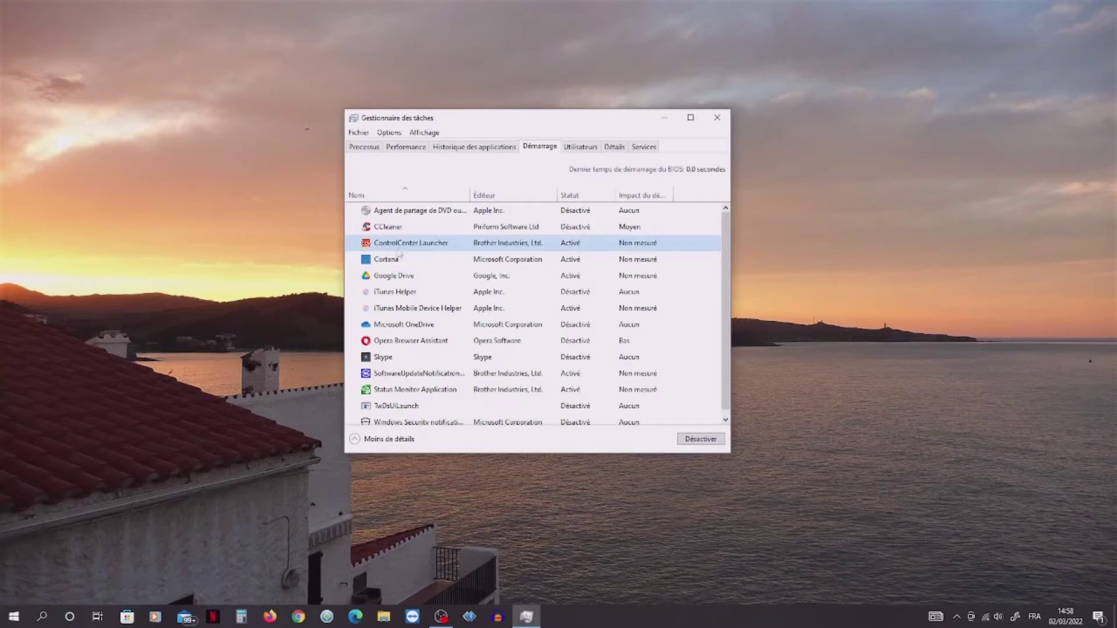
click(694, 443)
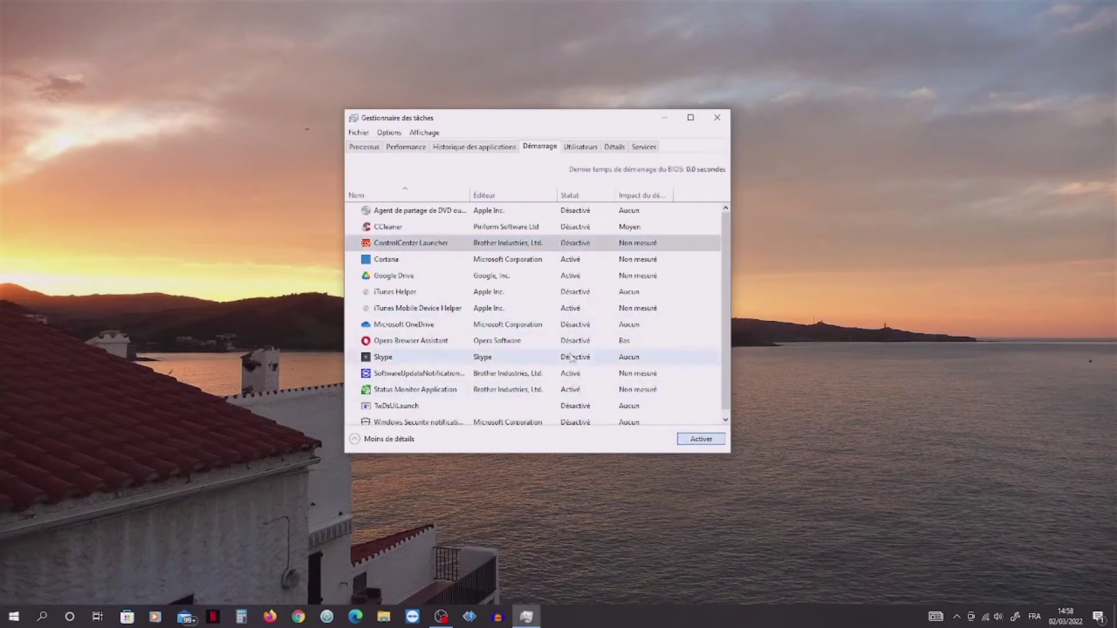
click(407, 259)
click(697, 442)
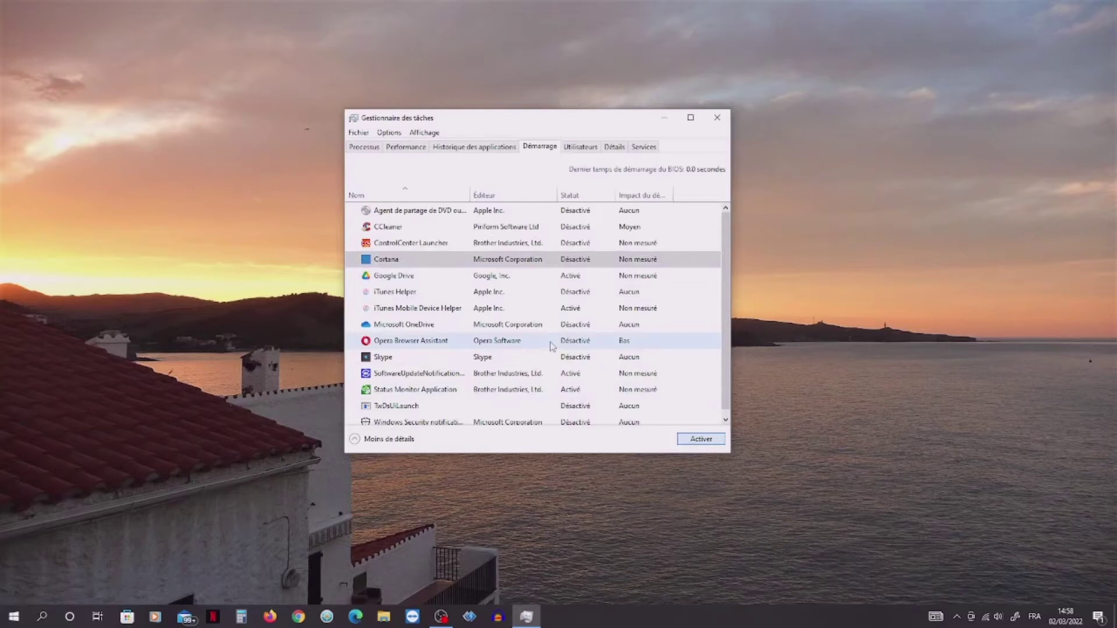
Disable iTunes Mobile Device Helper, SoftwareUpdateNotification and Status Monitor Application at startup, and close the Task Manager
click(489, 308)
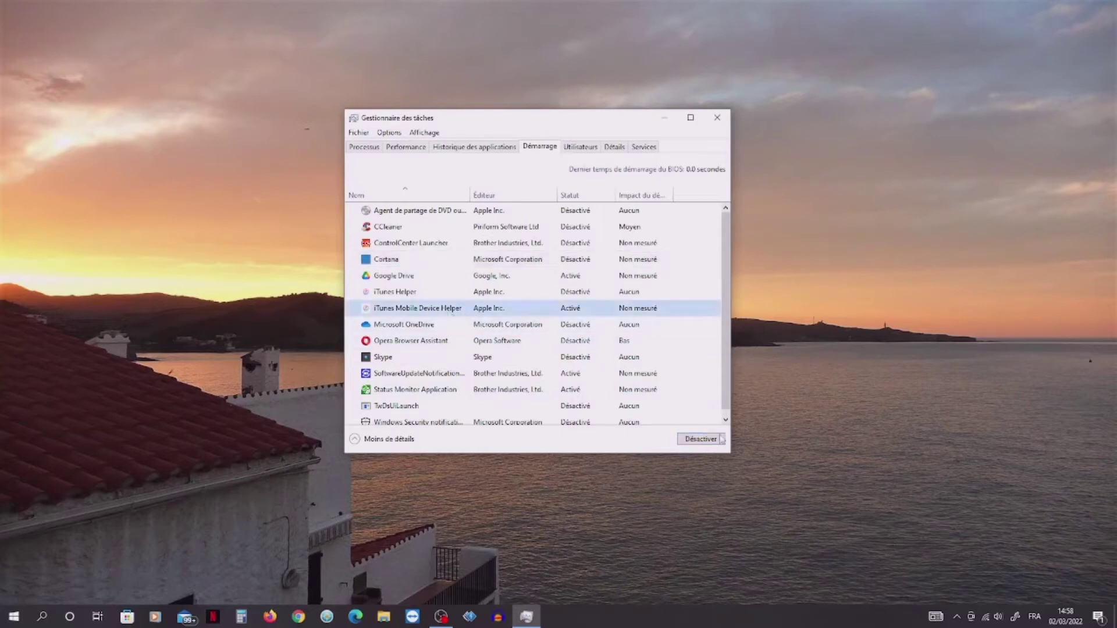
click(700, 439)
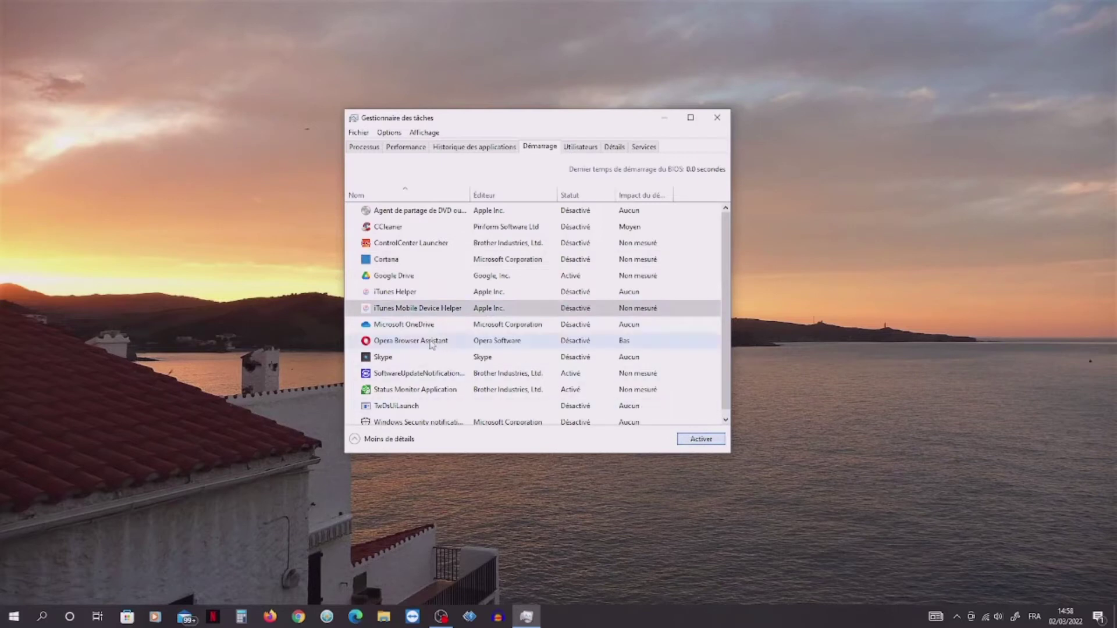
click(430, 375)
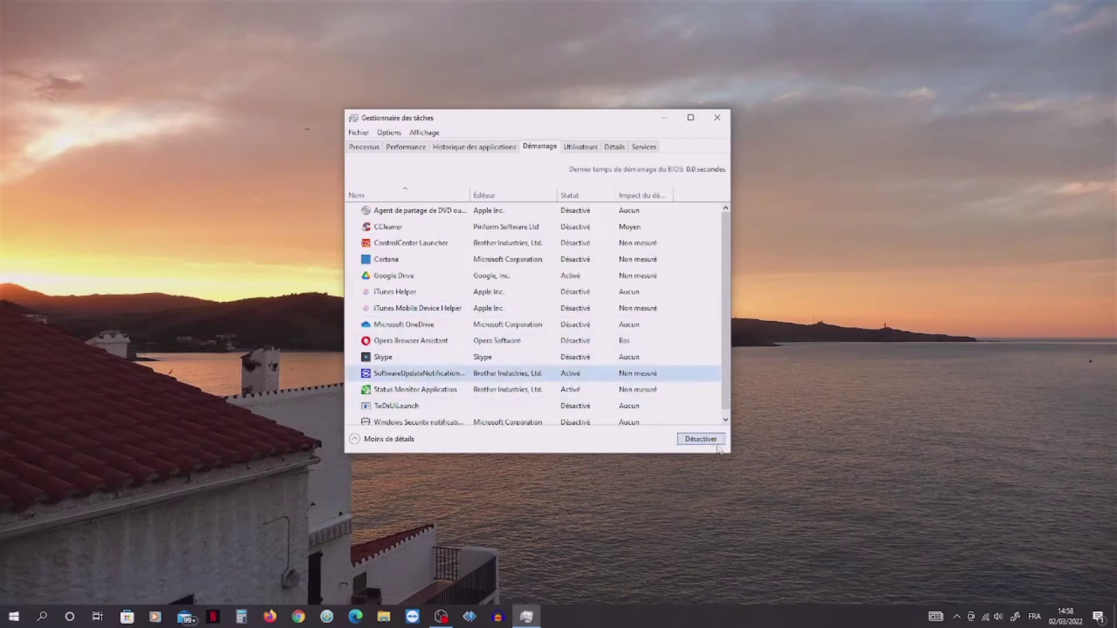
click(453, 396)
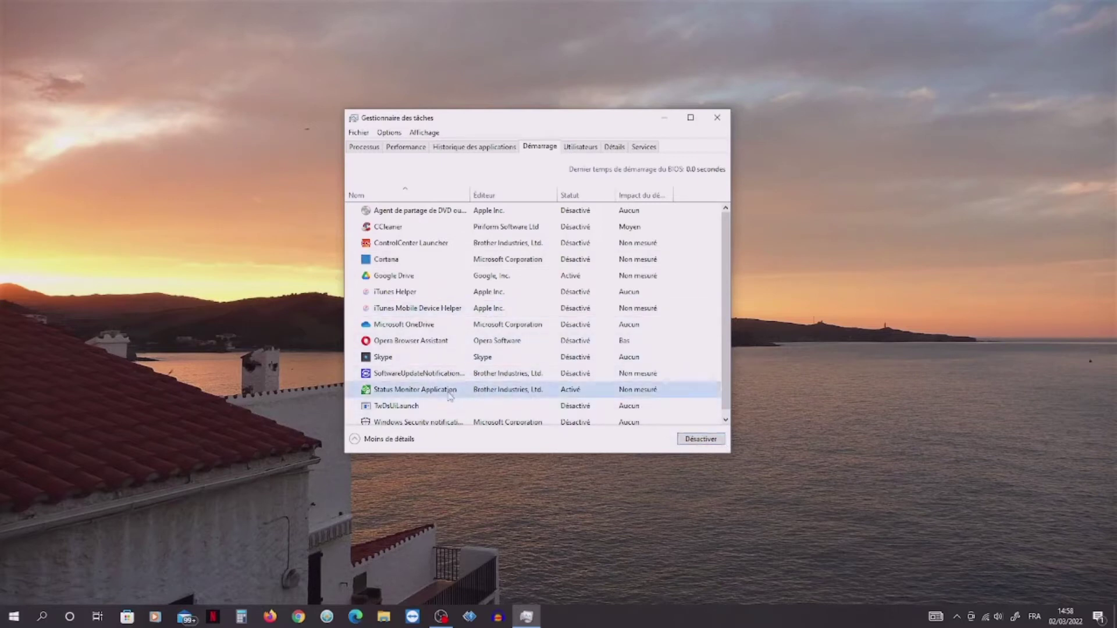
click(697, 440)
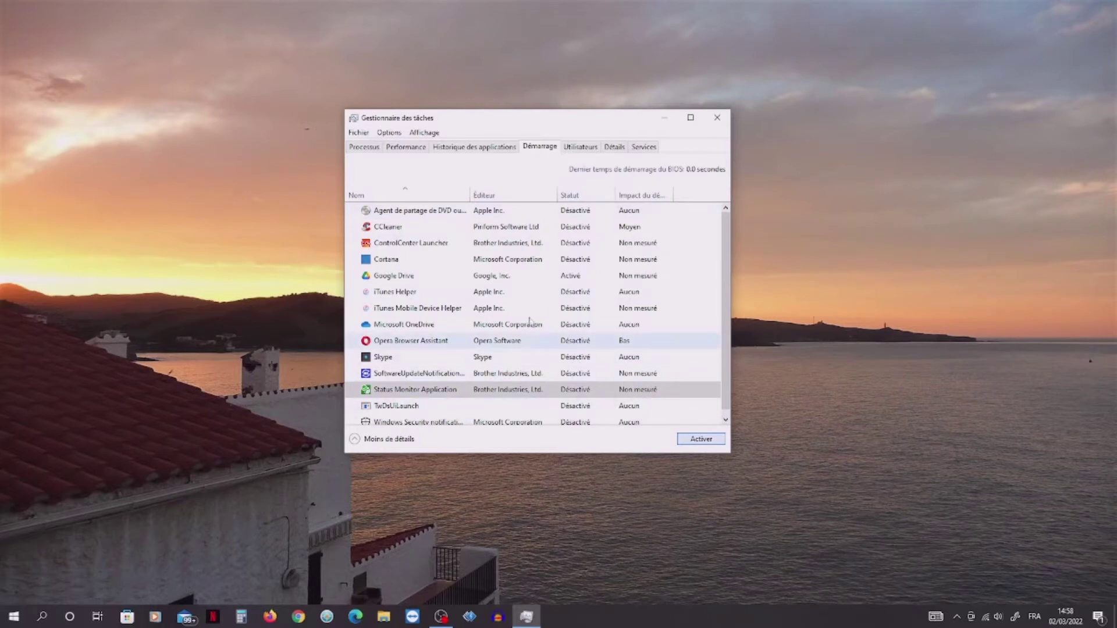
click(718, 118)
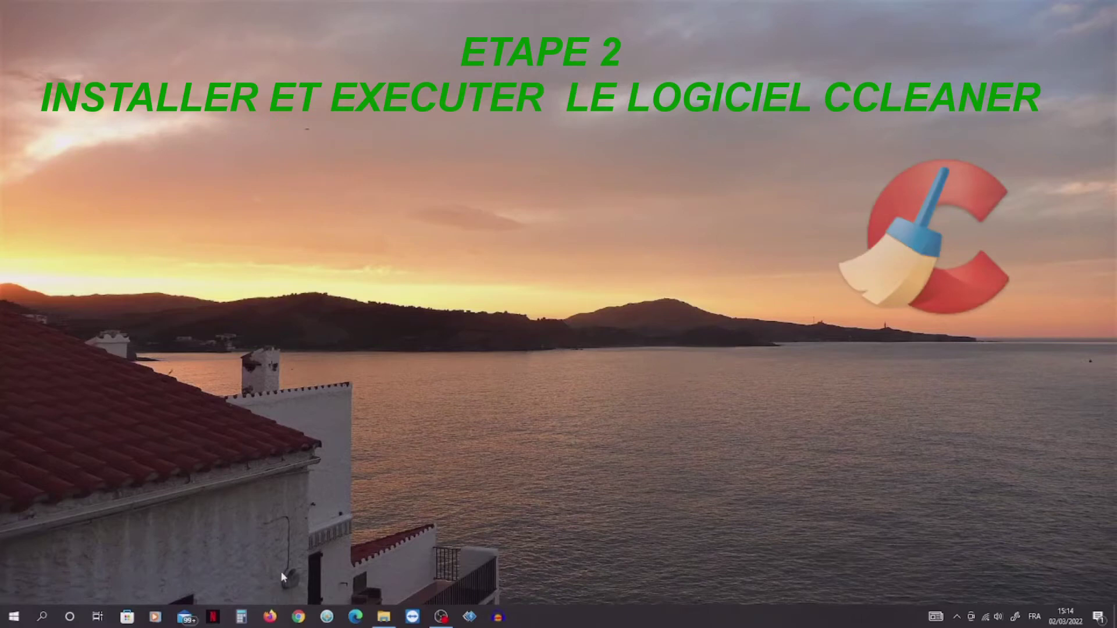
Search Google for "ccleaner" in Firefox and open the official ccleaner.com download page
click(270, 617)
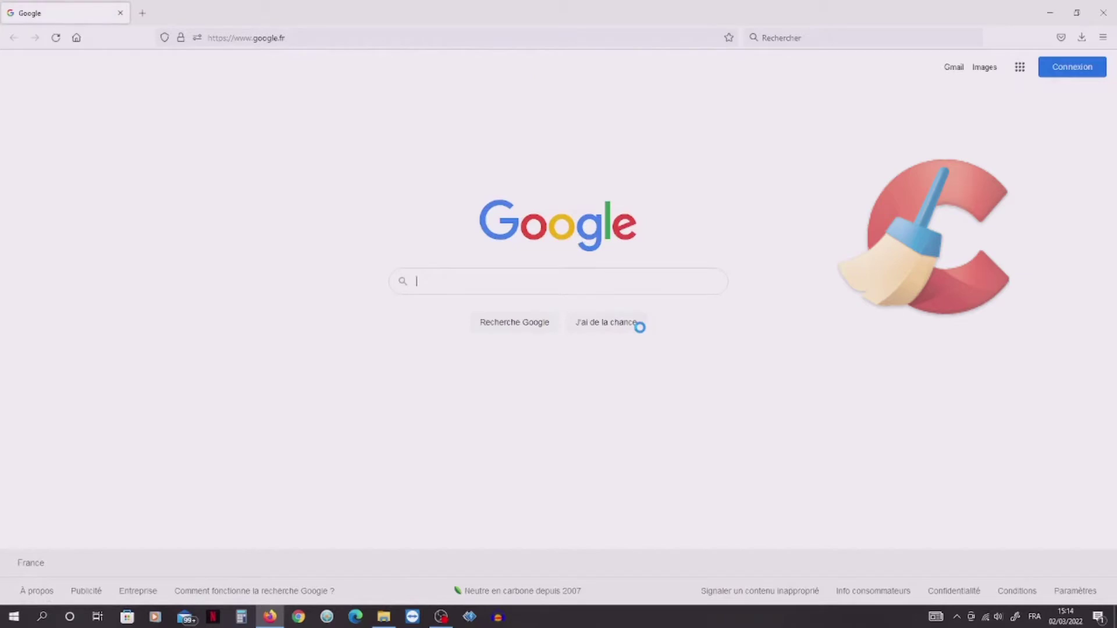
click(433, 281)
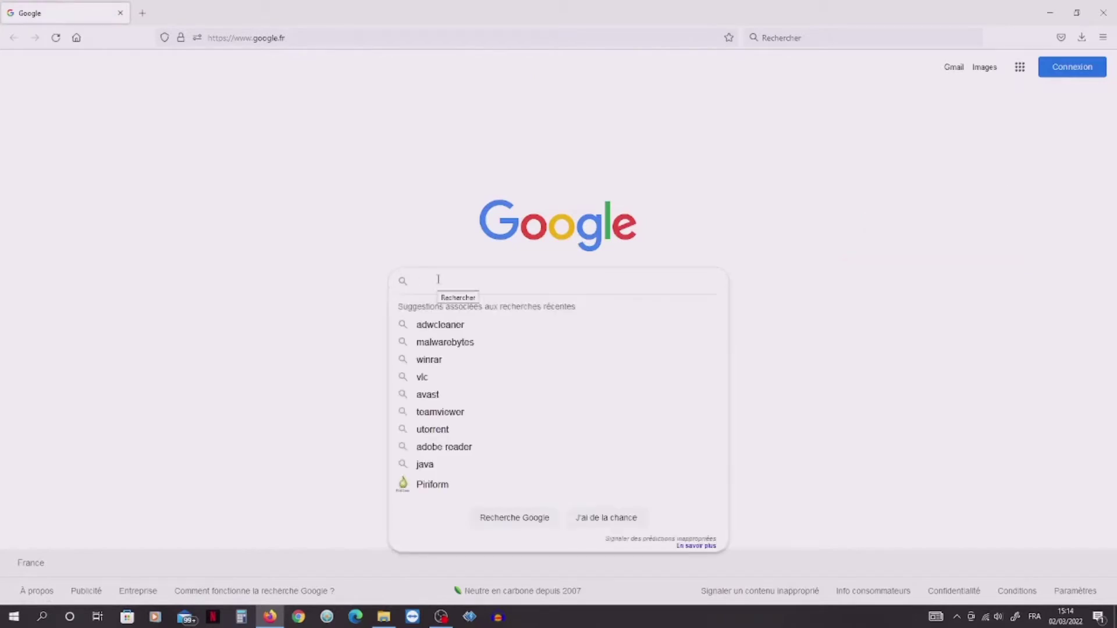
text(ccleaner)
key(Return)
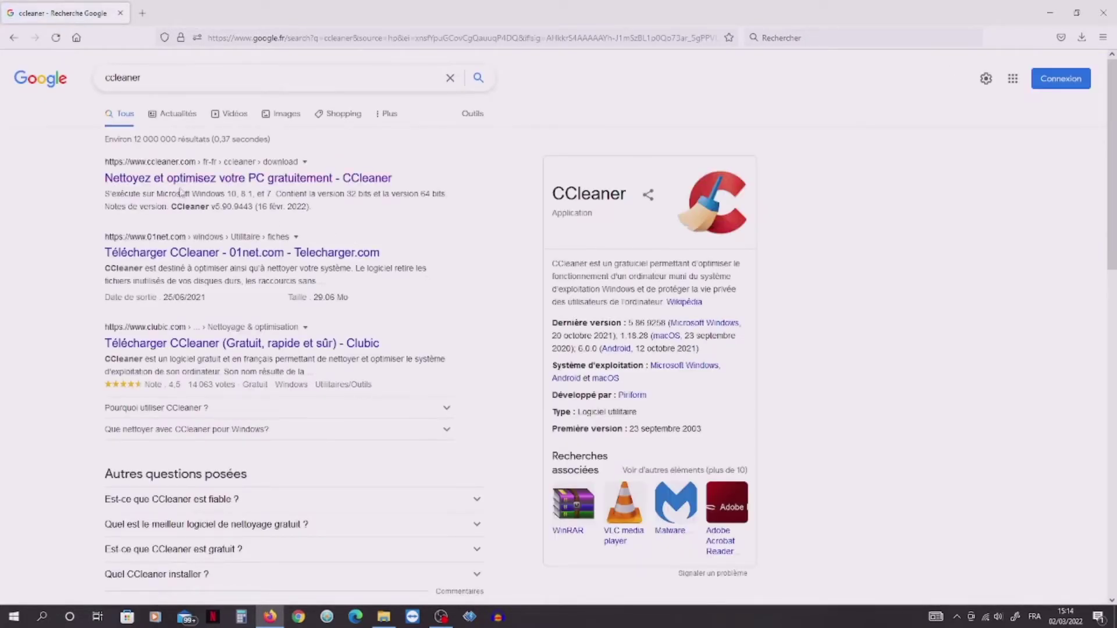
click(175, 182)
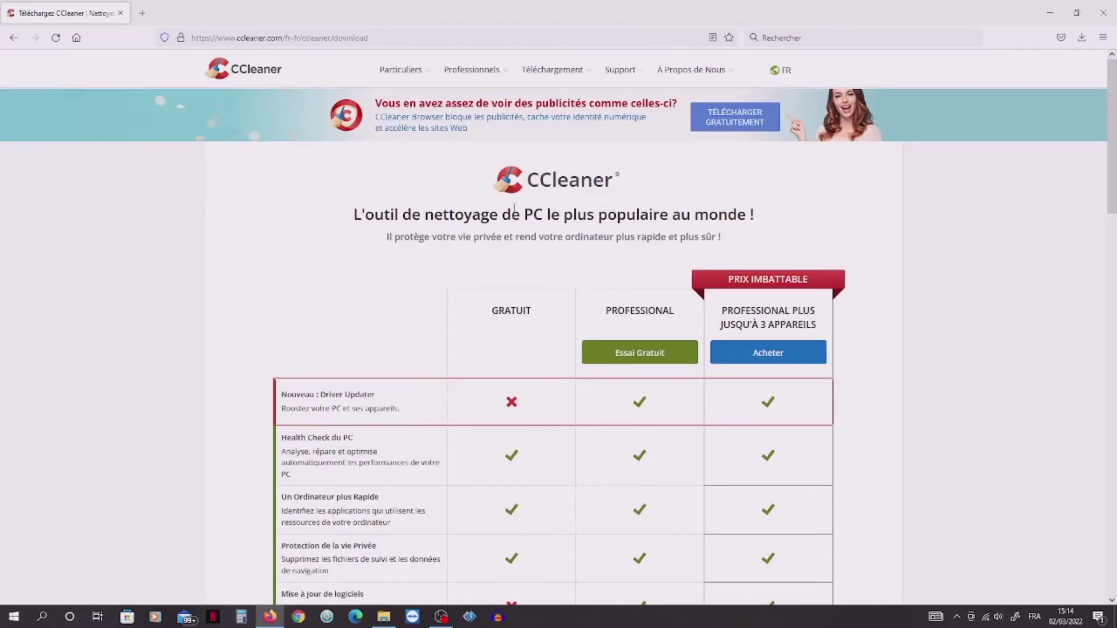
Request the free CCleaner download from the comparison table and save the installer ccsetup590.exe
scroll(520, 334, down, 10)
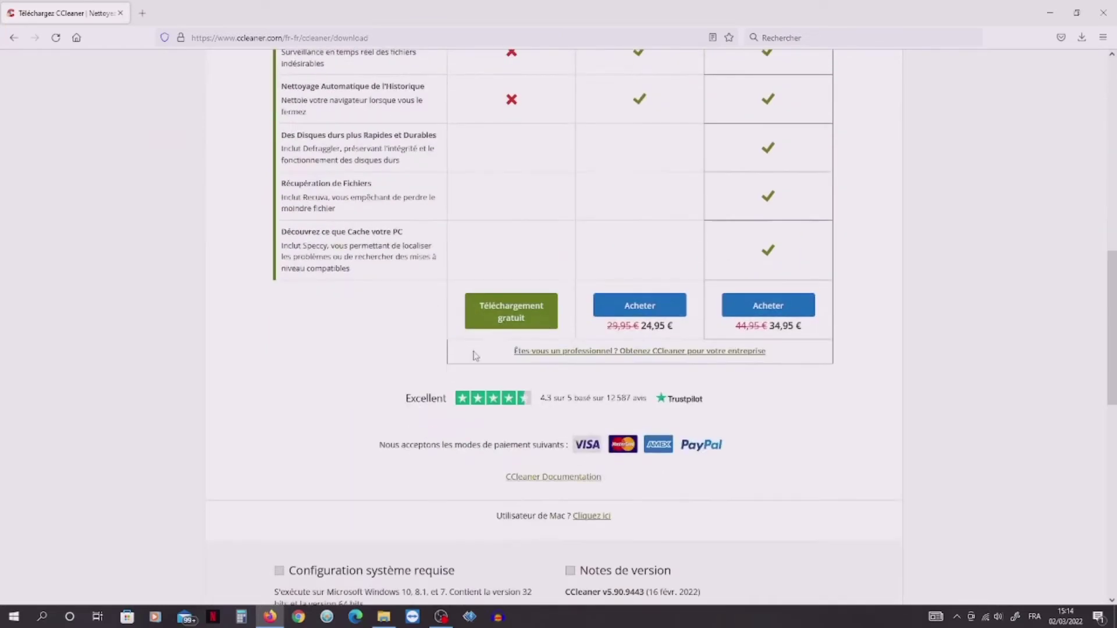
click(504, 324)
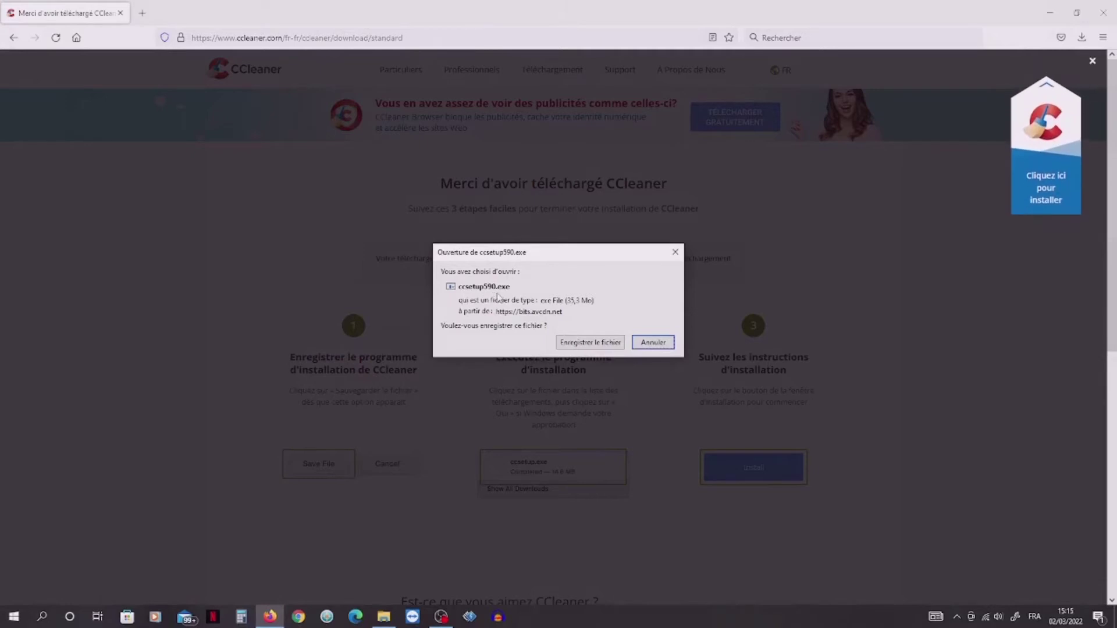
click(578, 346)
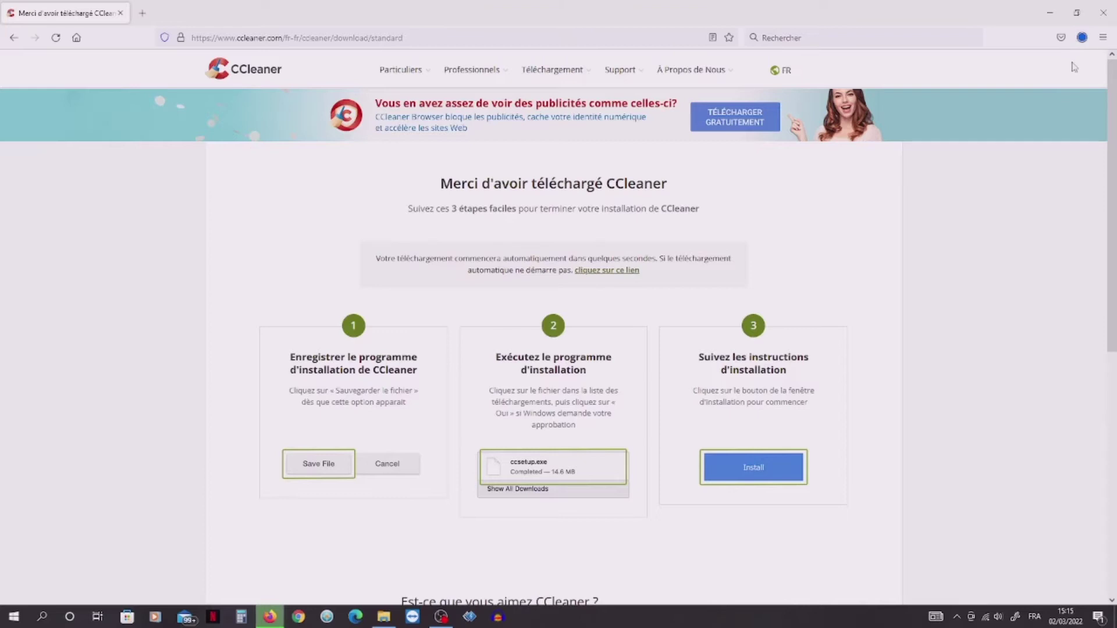
Install CCleaner from the downloaded file ccsetup590(1).exe and close the browser
click(1082, 37)
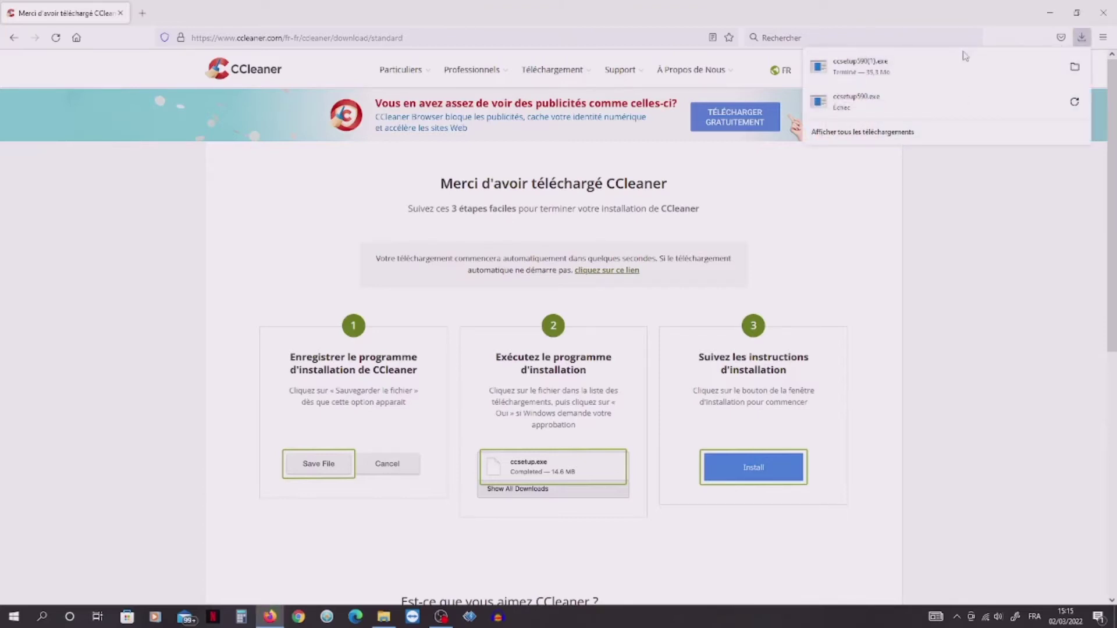
click(965, 69)
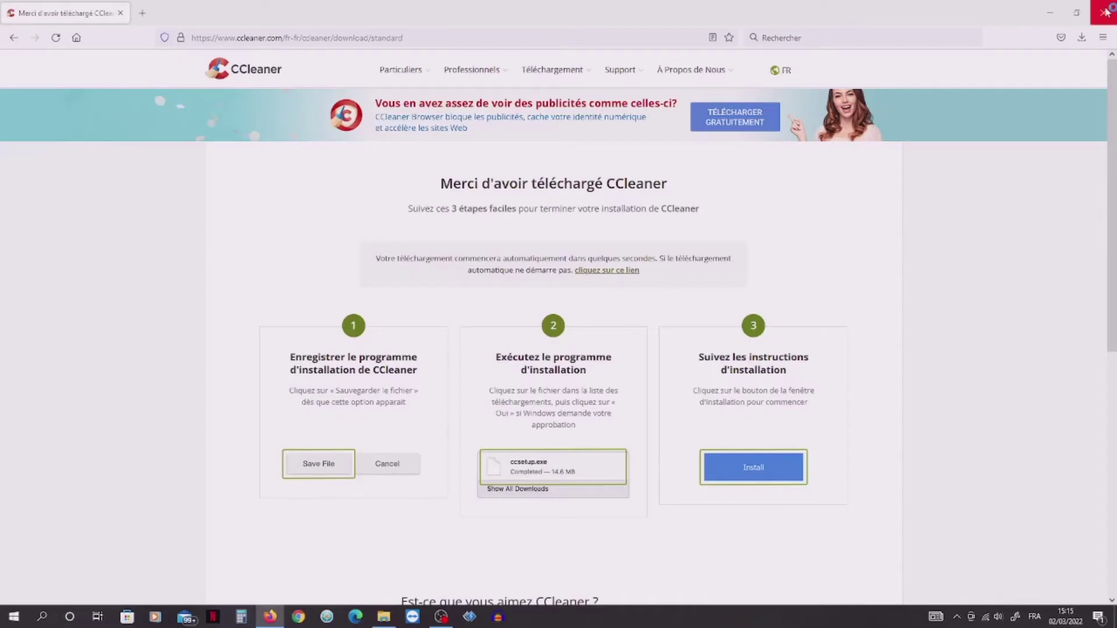
click(1094, 23)
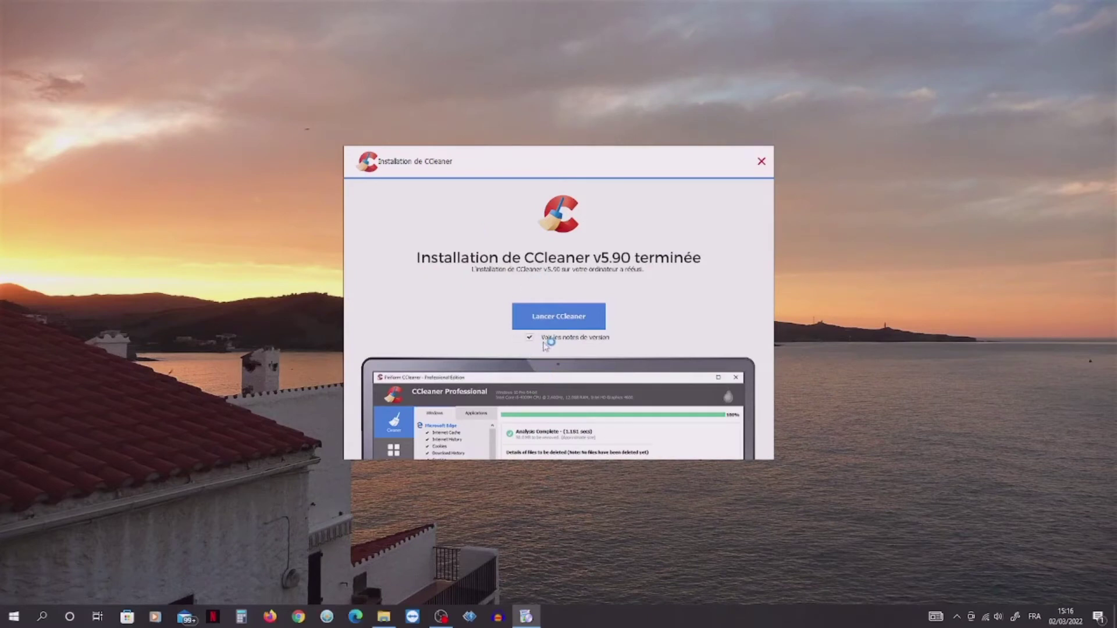
Launch CCleaner from the finished installer and go through its welcome screens to the Health Check page
click(565, 321)
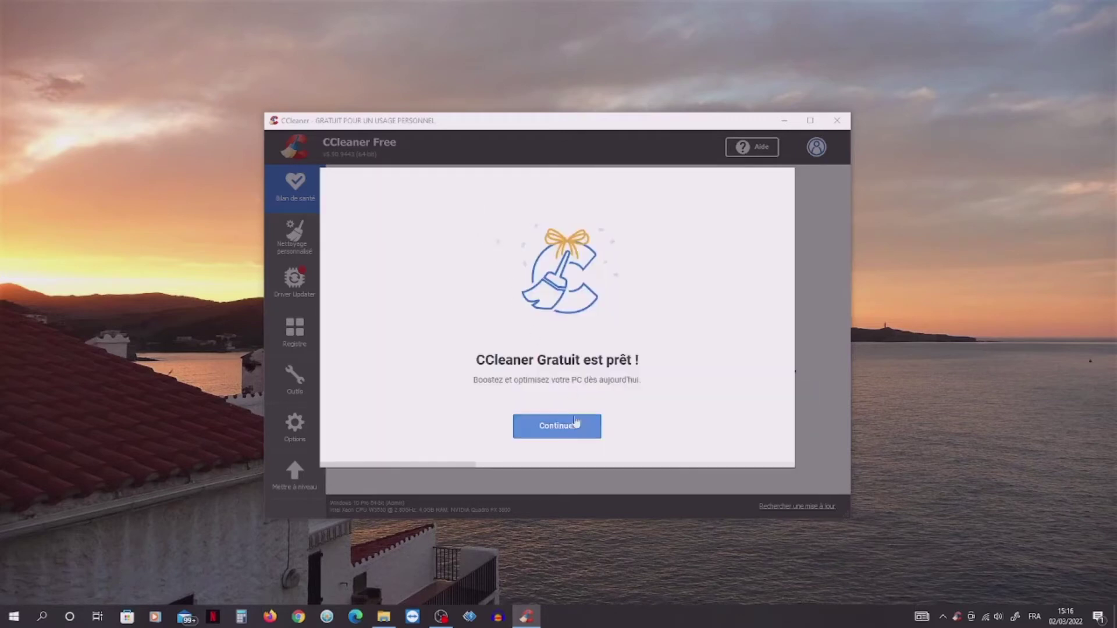
click(551, 436)
click(550, 434)
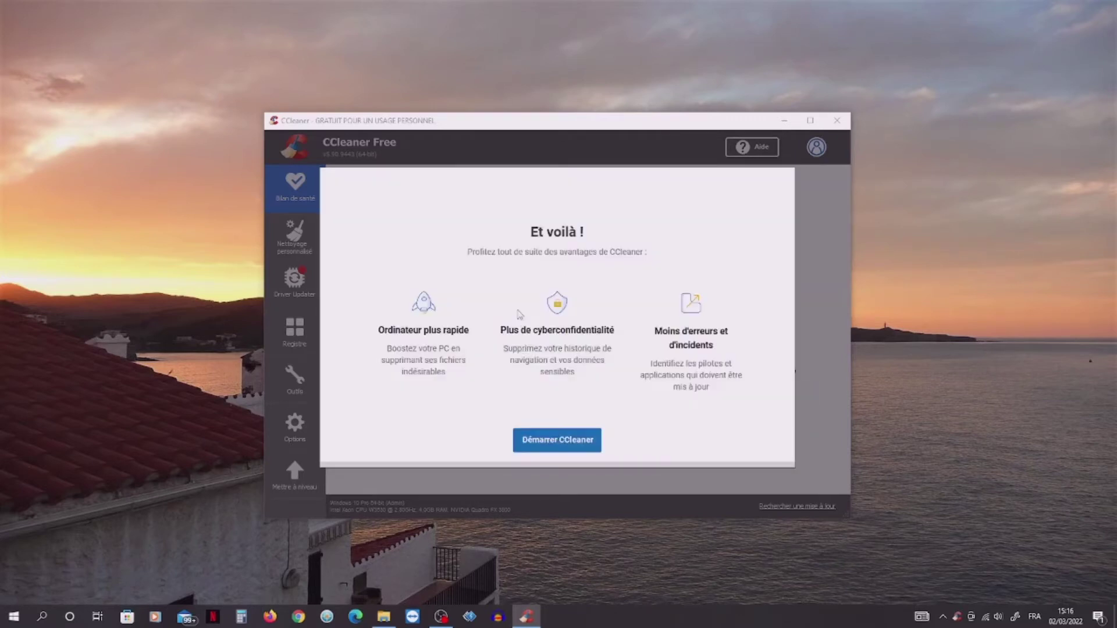
click(553, 442)
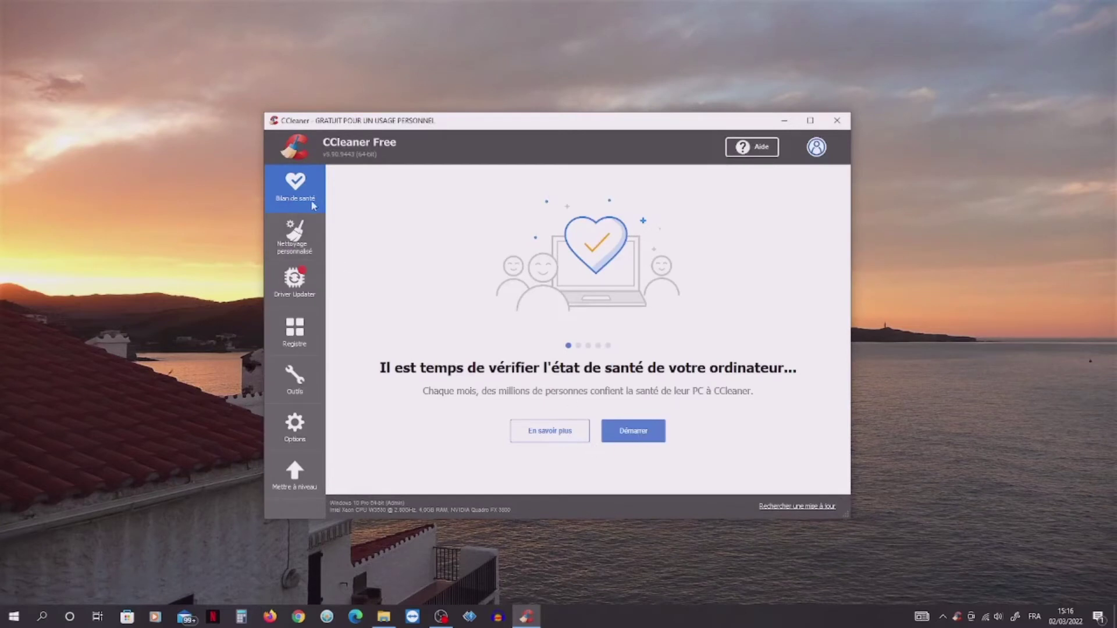
Run the CCleaner Health Check on the computer and optimise the problems it finds
click(630, 435)
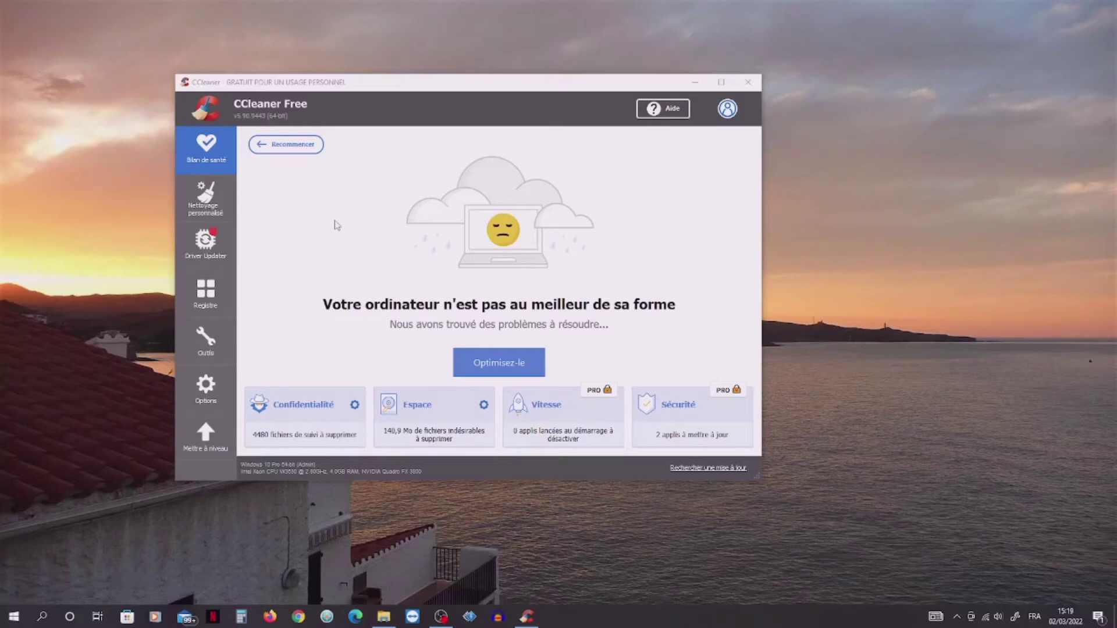
click(499, 372)
click(499, 368)
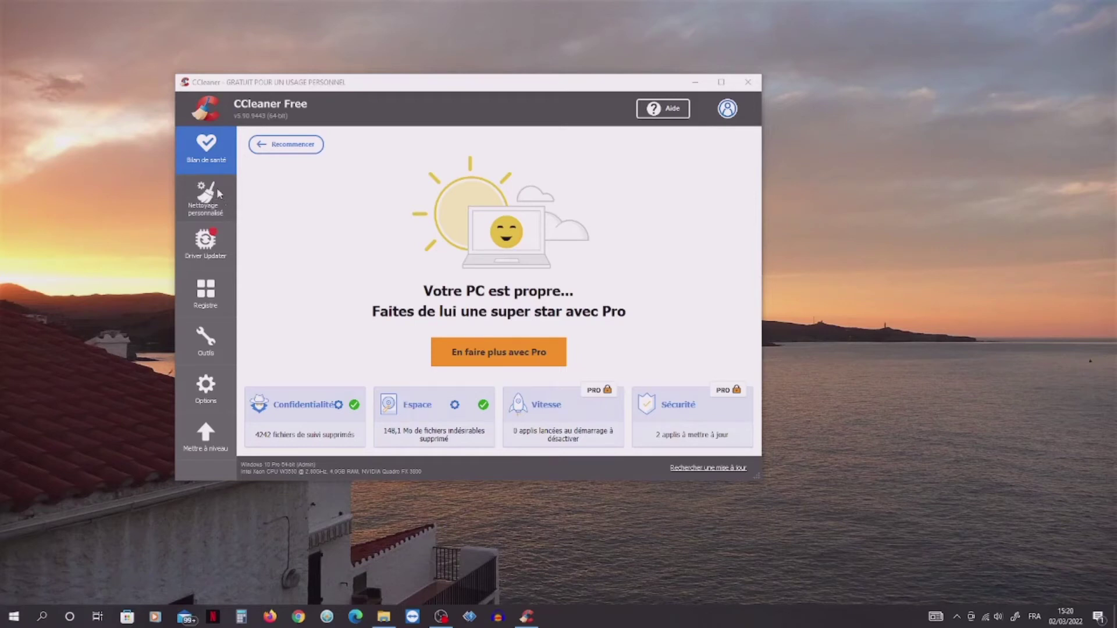
Look through CCleaner's custom cleaning, Driver Updater, registry cleaner and program uninstall pages, and close CCleaner
click(219, 207)
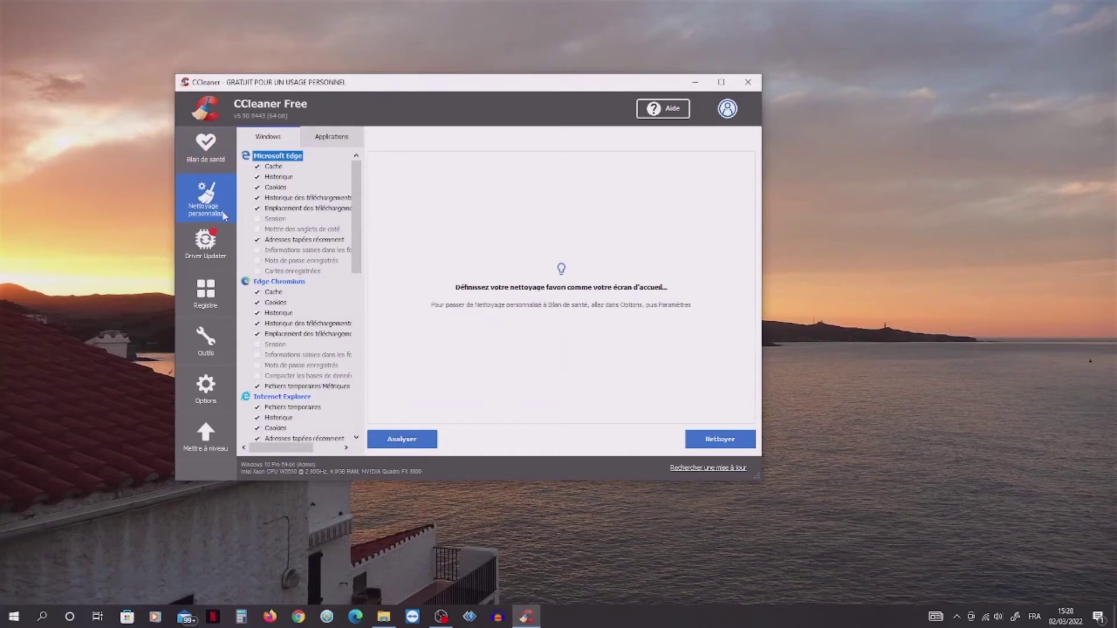
click(222, 254)
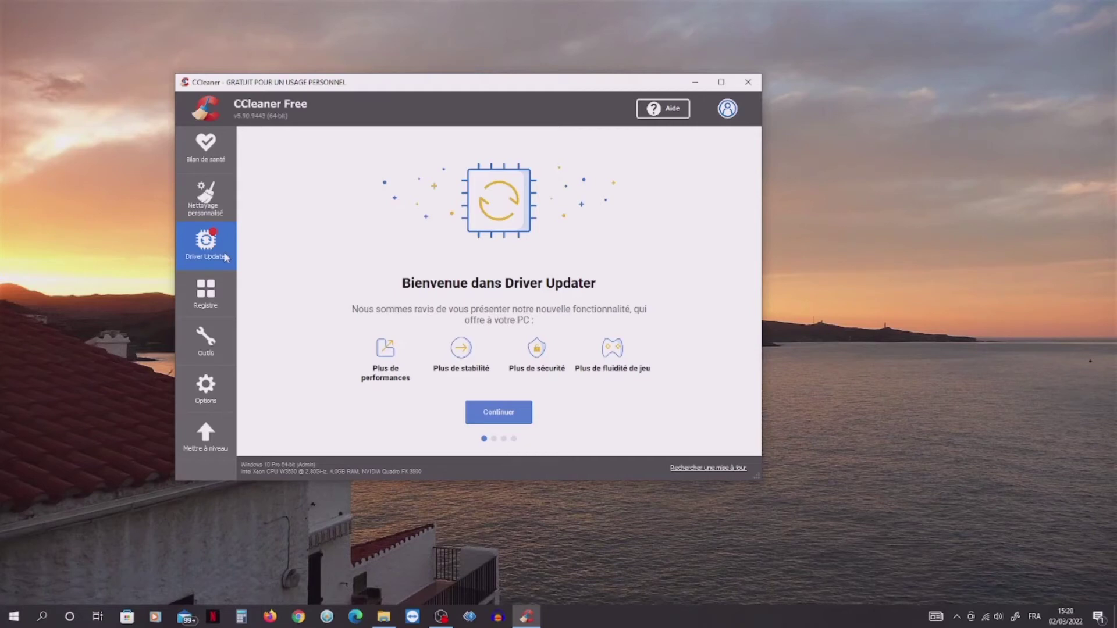
click(224, 293)
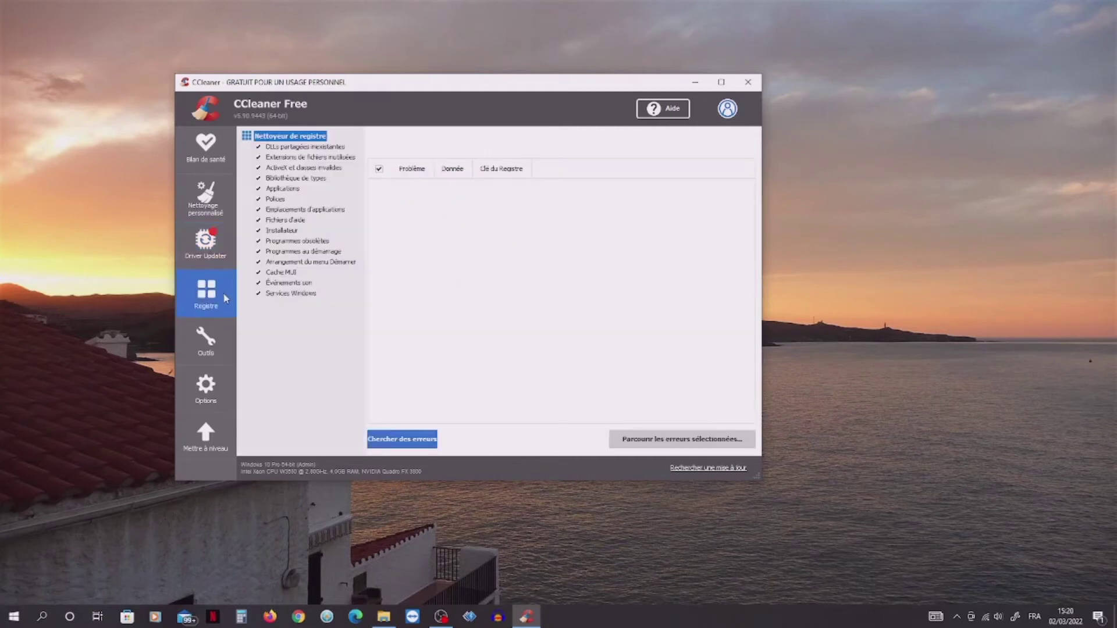
click(208, 346)
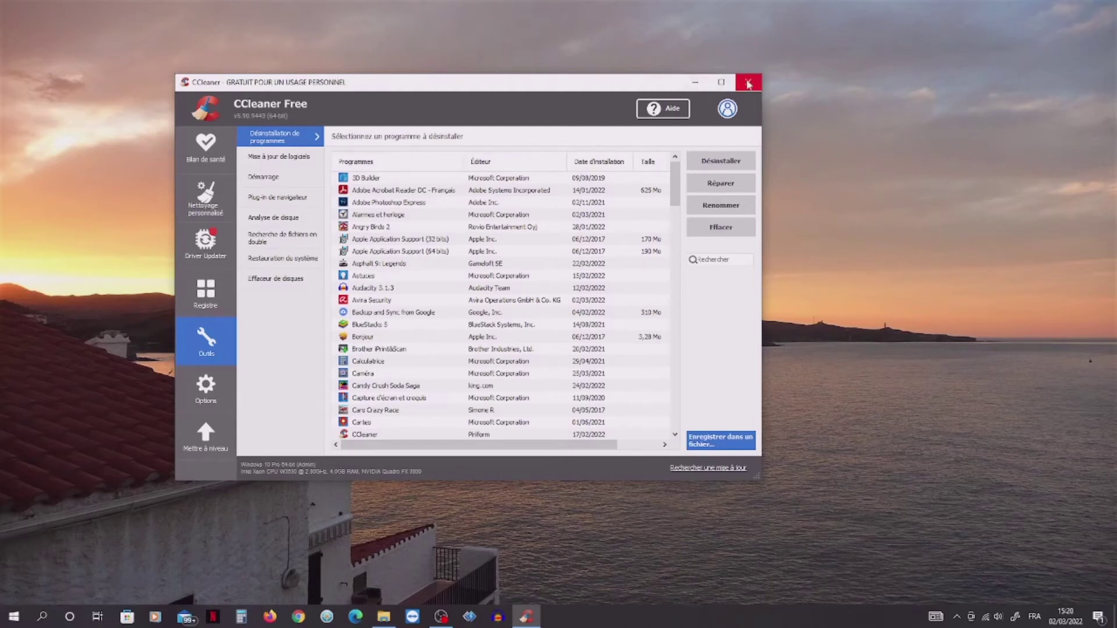
click(748, 85)
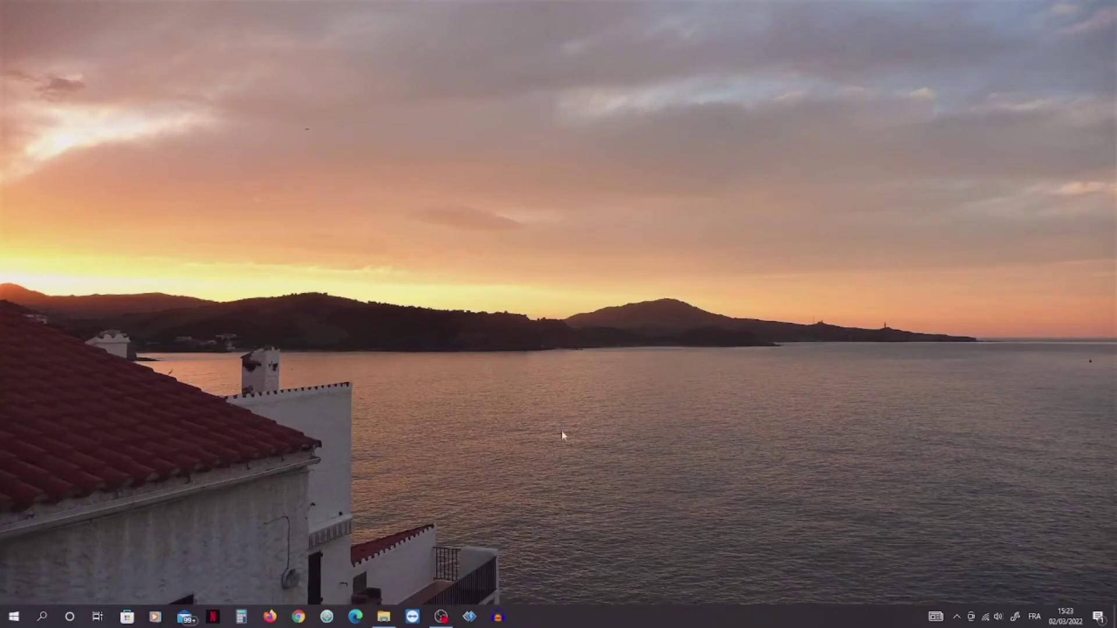
Search Google in Firefox for "adw cleaner" and open the official Malwarebytes AdwCleaner page
drag(299, 621, 412, 617)
click(271, 618)
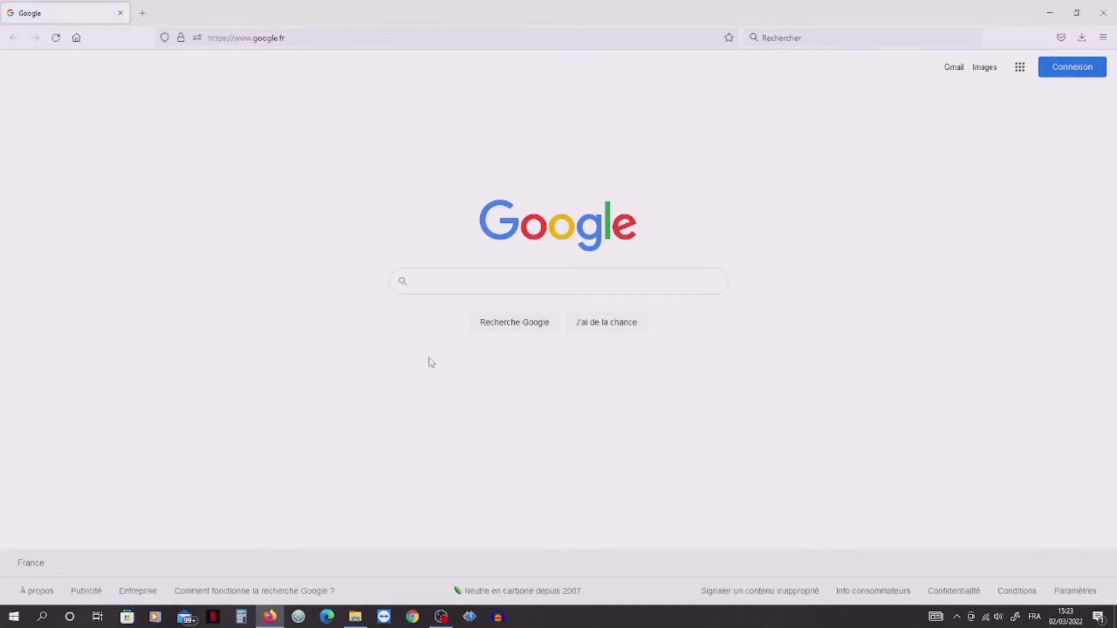
text(ad)
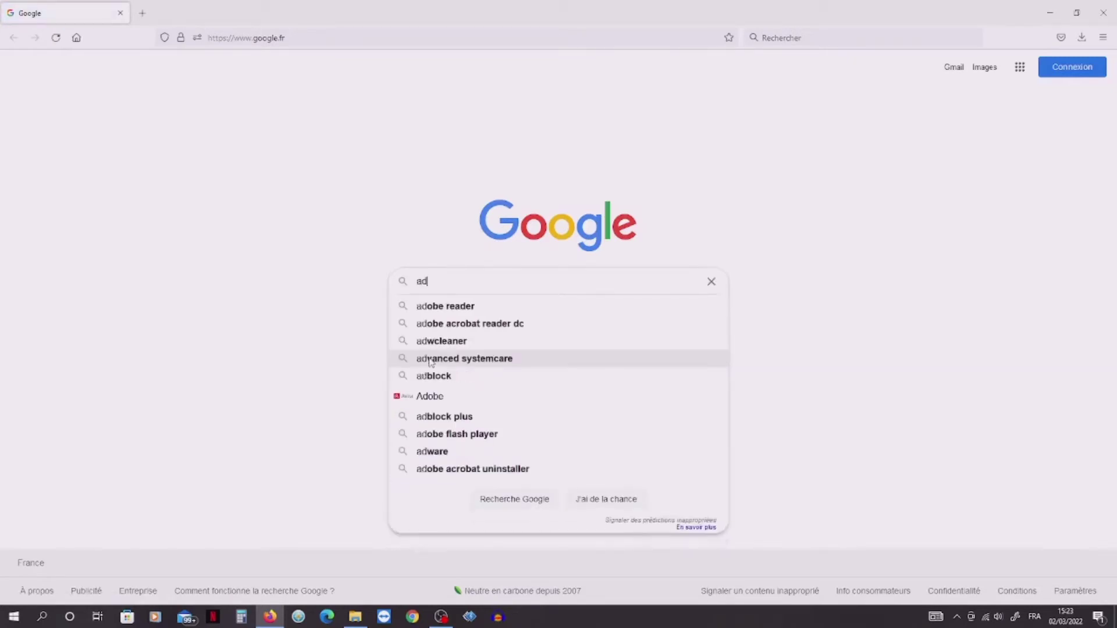
text(w cleaner)
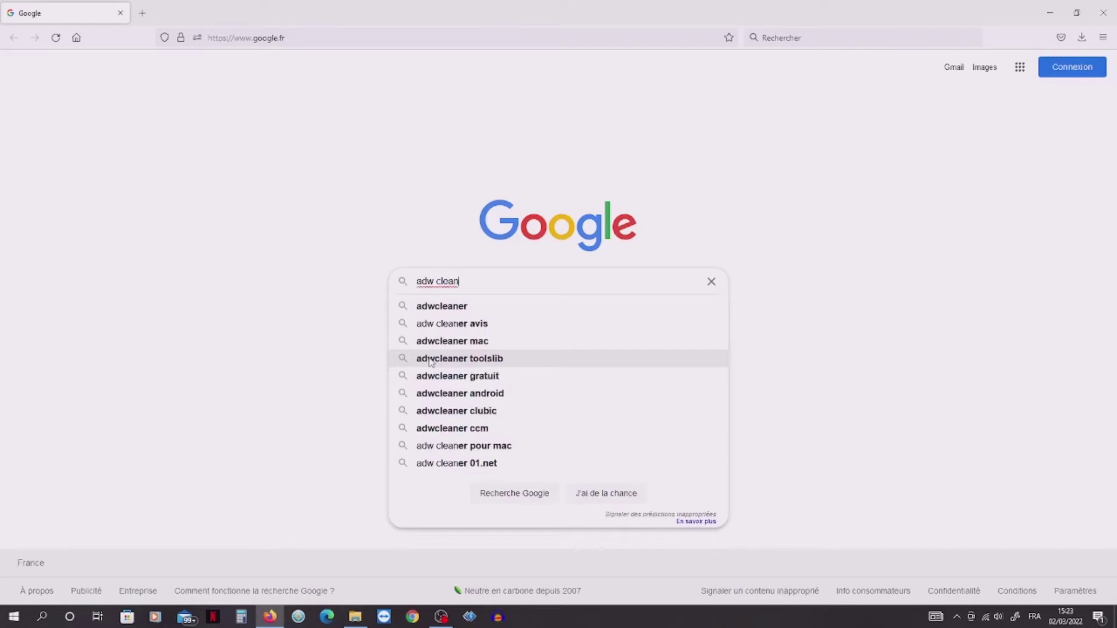
key(Return)
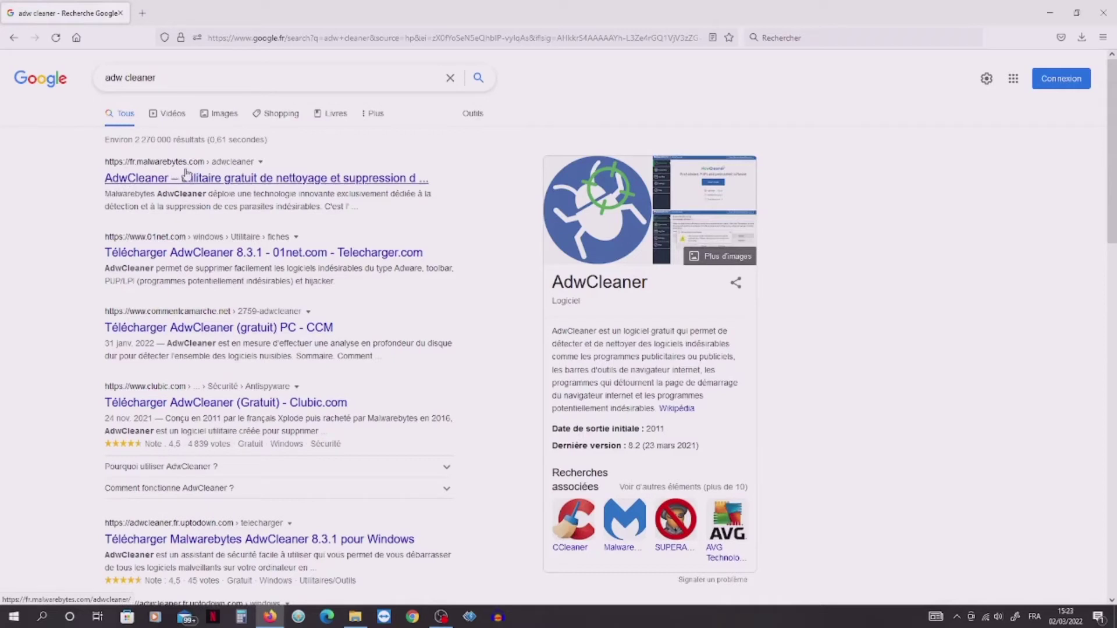
click(151, 179)
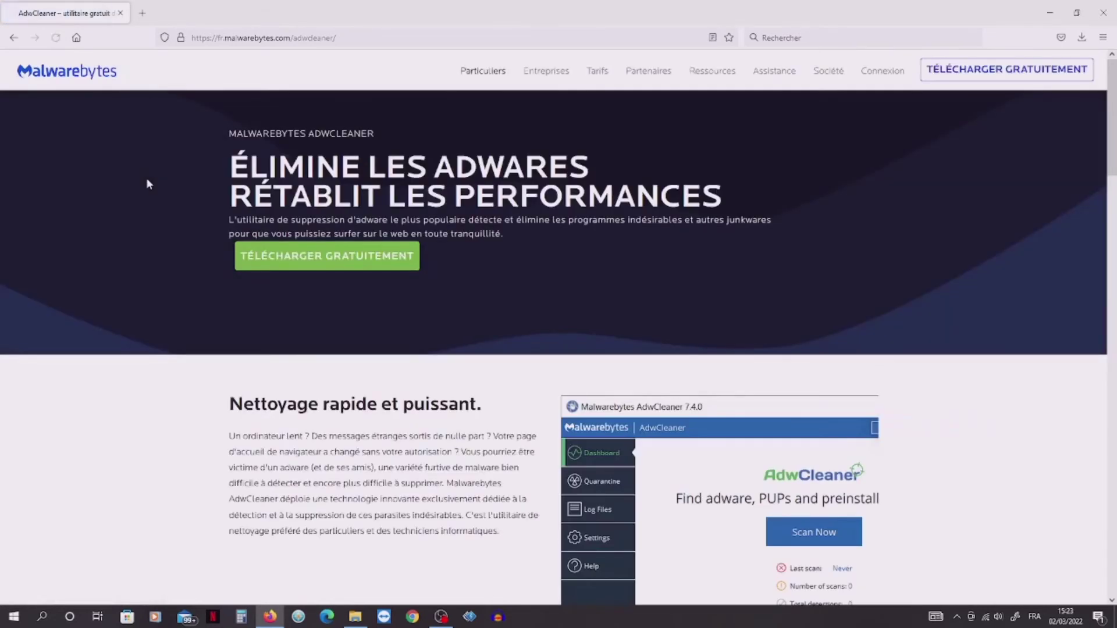
Download the free AdwCleaner from Malwarebytes and scan the computer with it, closing it when the scan is done
click(359, 258)
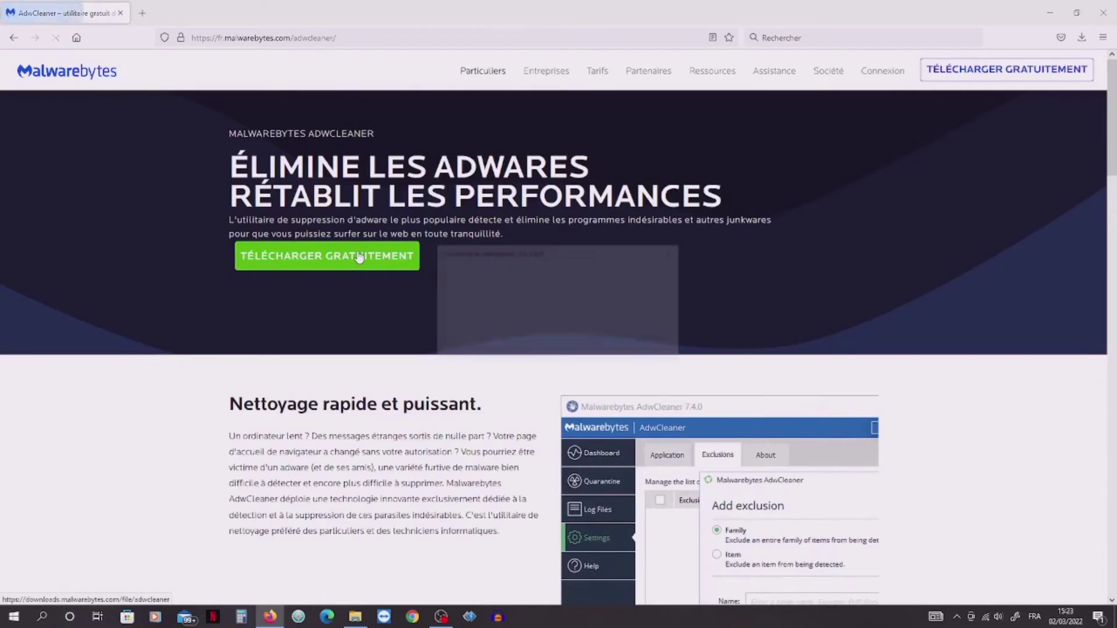
click(579, 347)
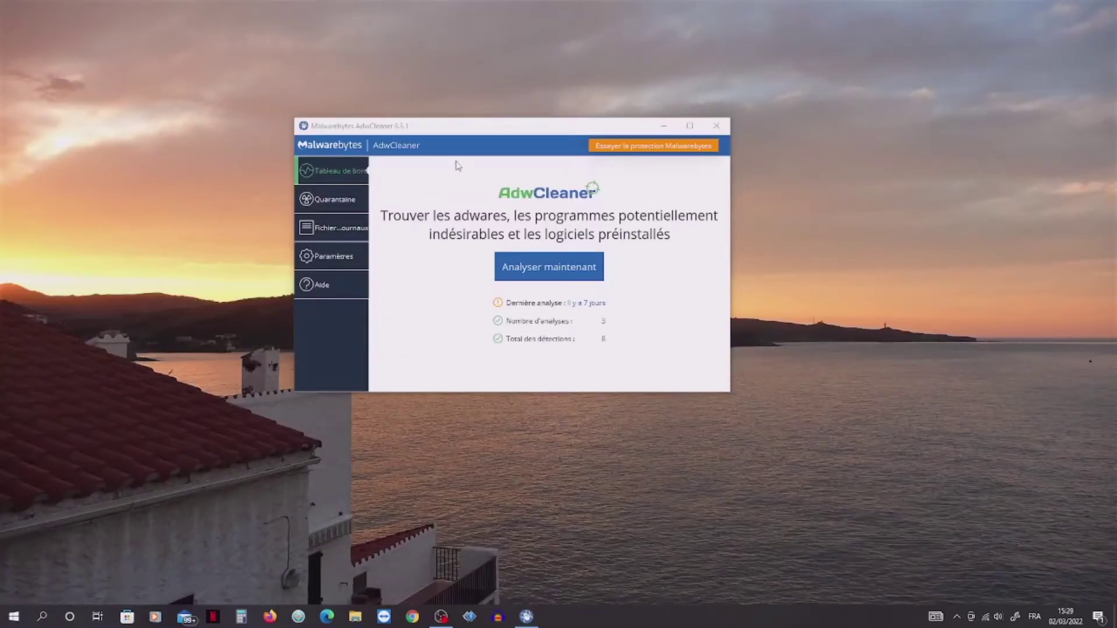
click(539, 276)
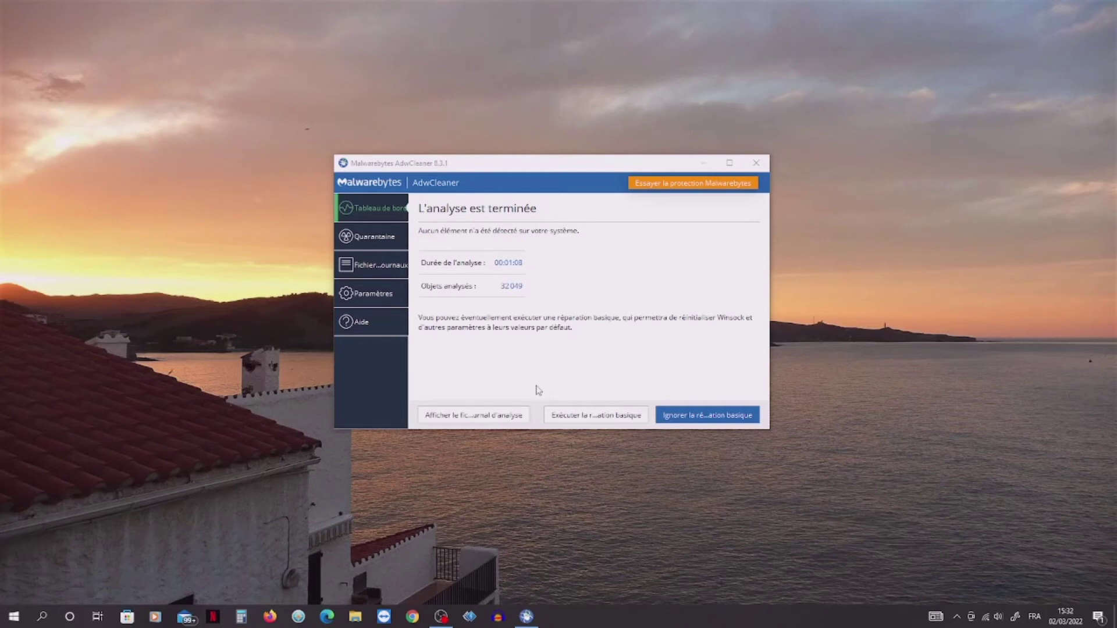
click(757, 164)
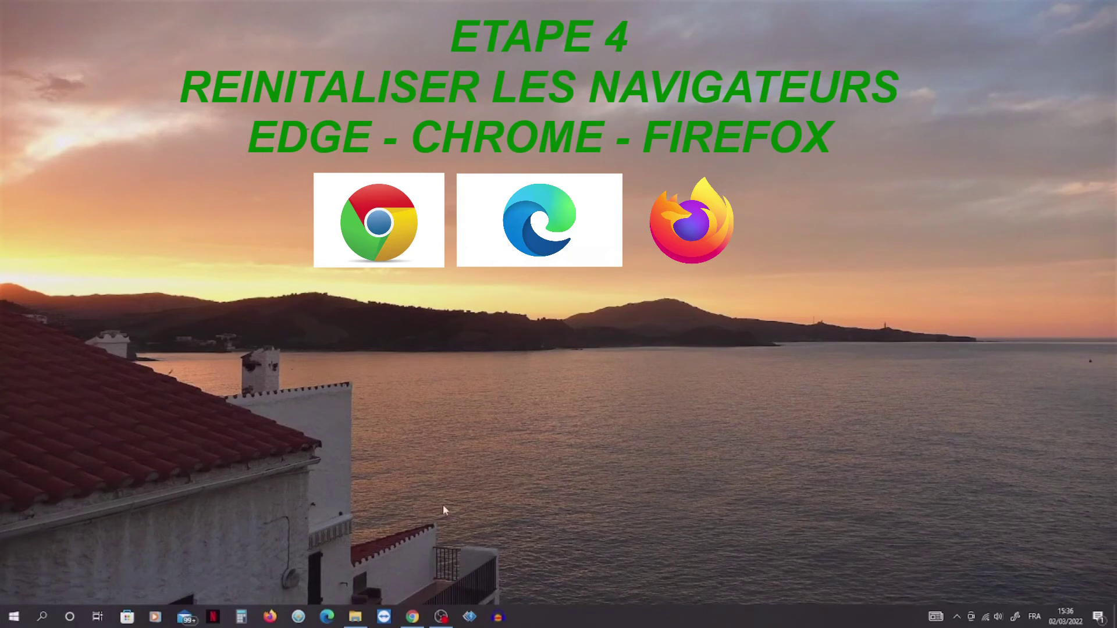
Reset Chrome's settings to their defaults and close the browser
click(417, 622)
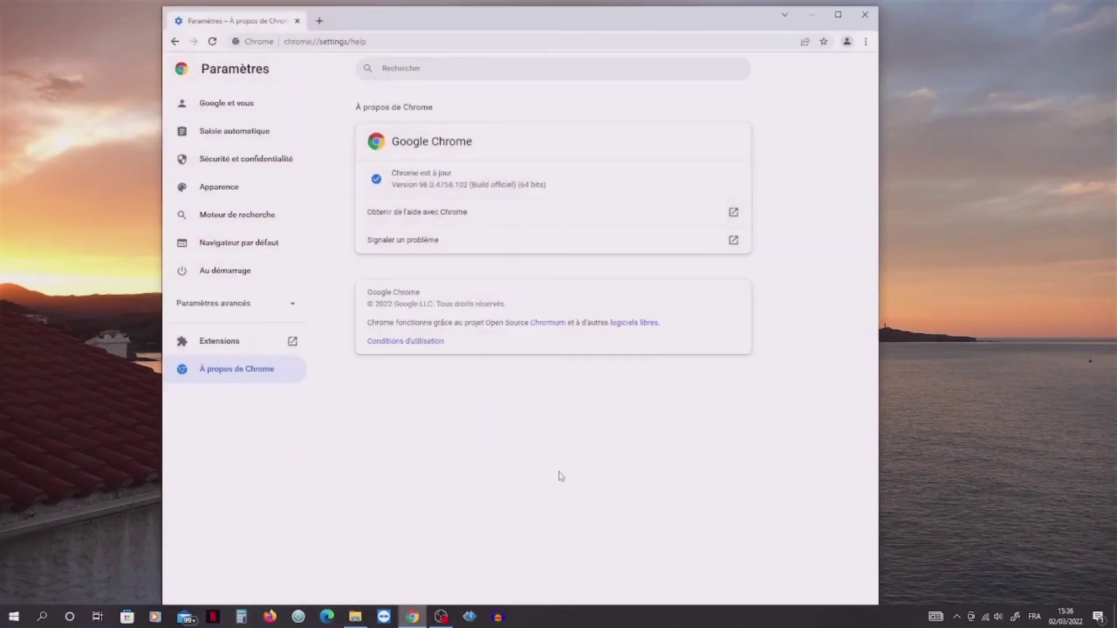
click(866, 42)
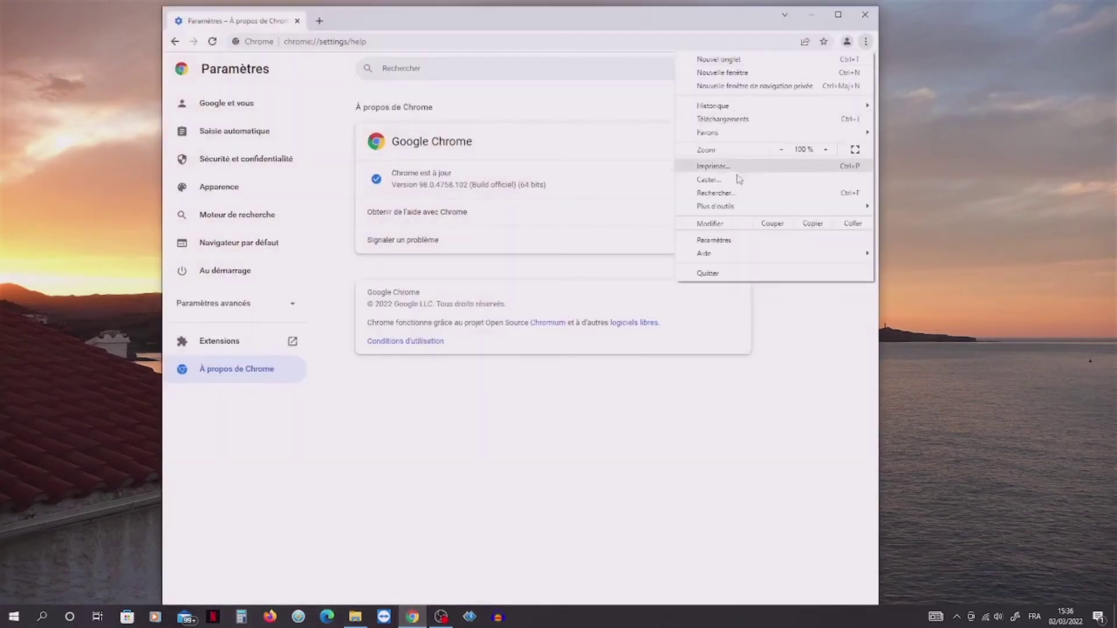
click(715, 241)
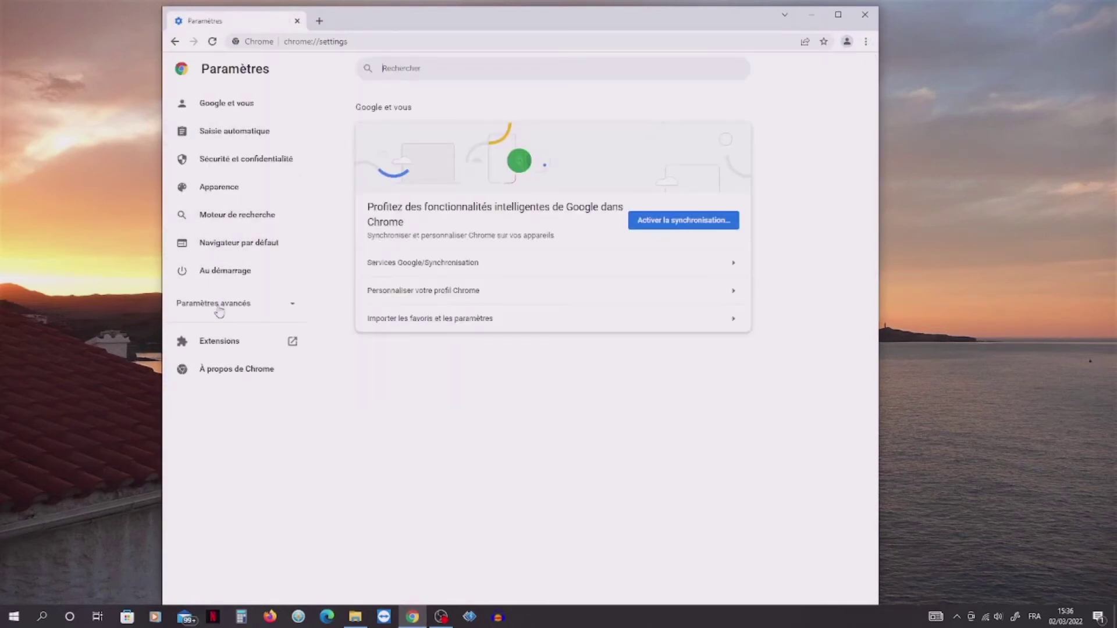
click(294, 305)
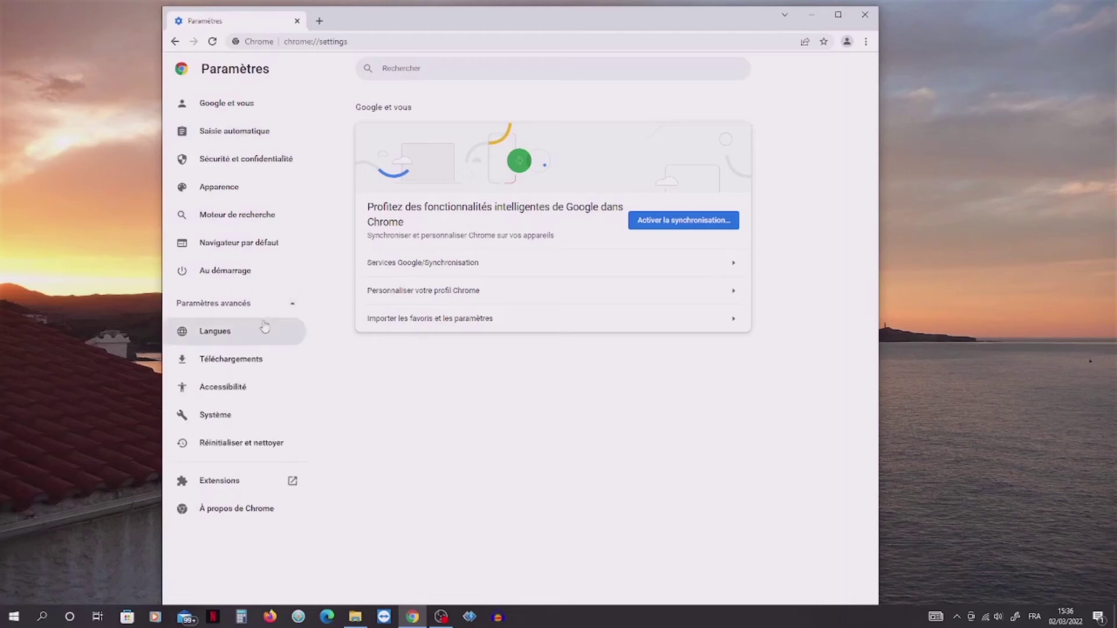
click(219, 451)
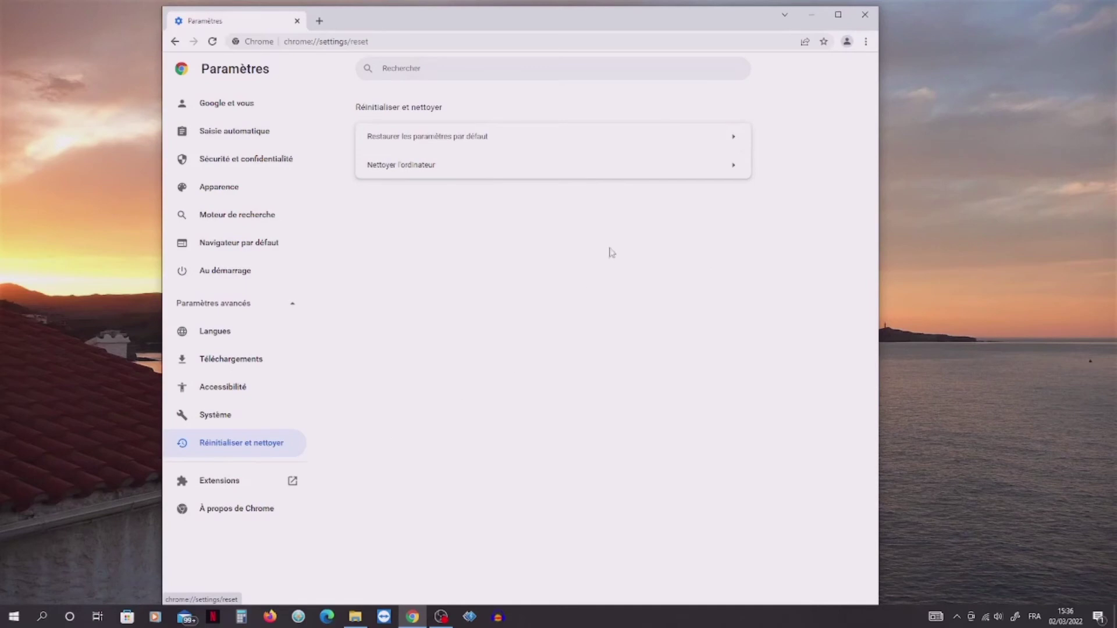
click(459, 139)
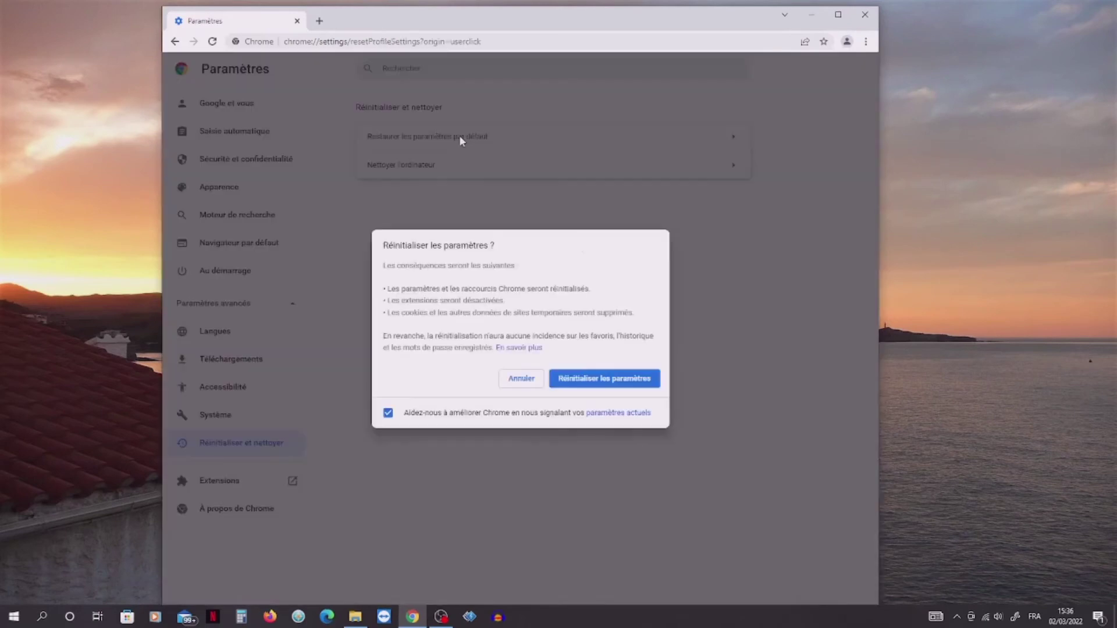
click(575, 380)
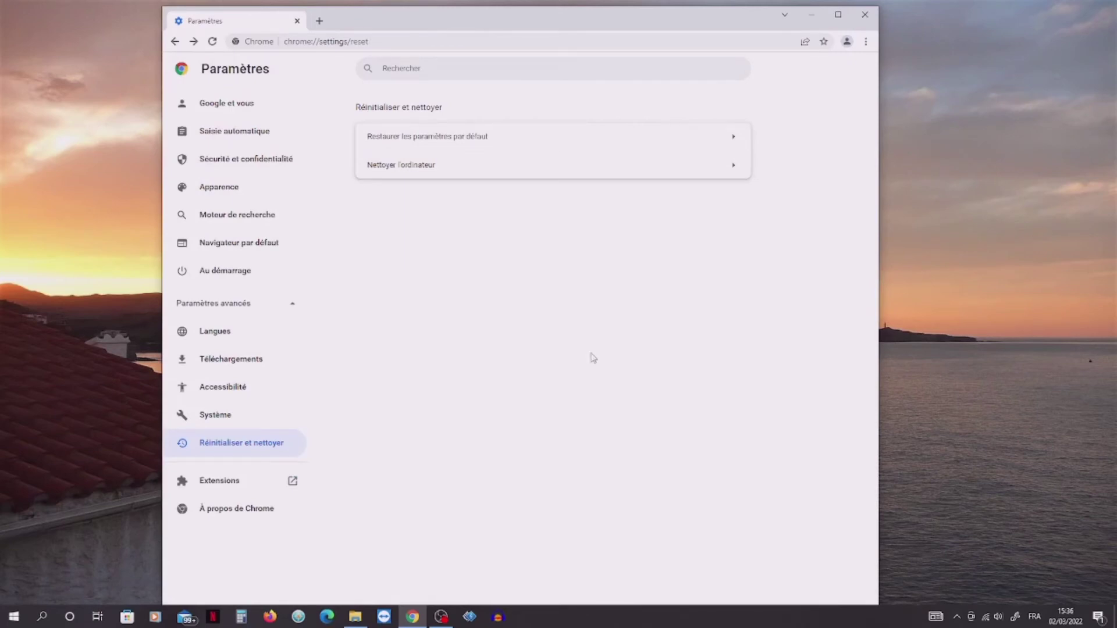
click(865, 14)
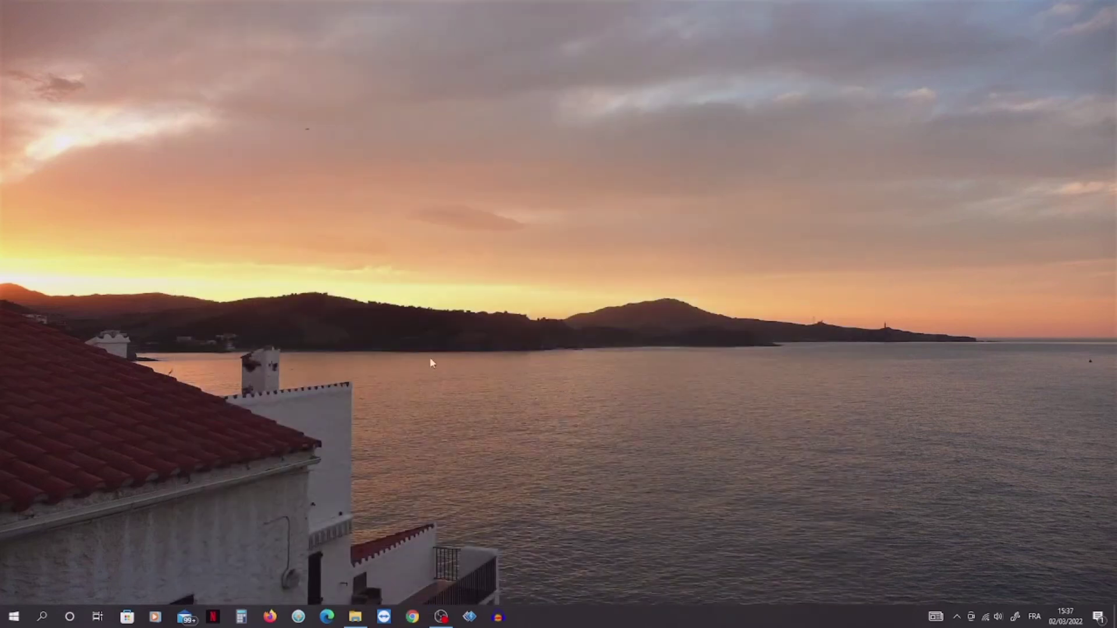
Open Firefox, look through its general settings page and close that page
click(270, 616)
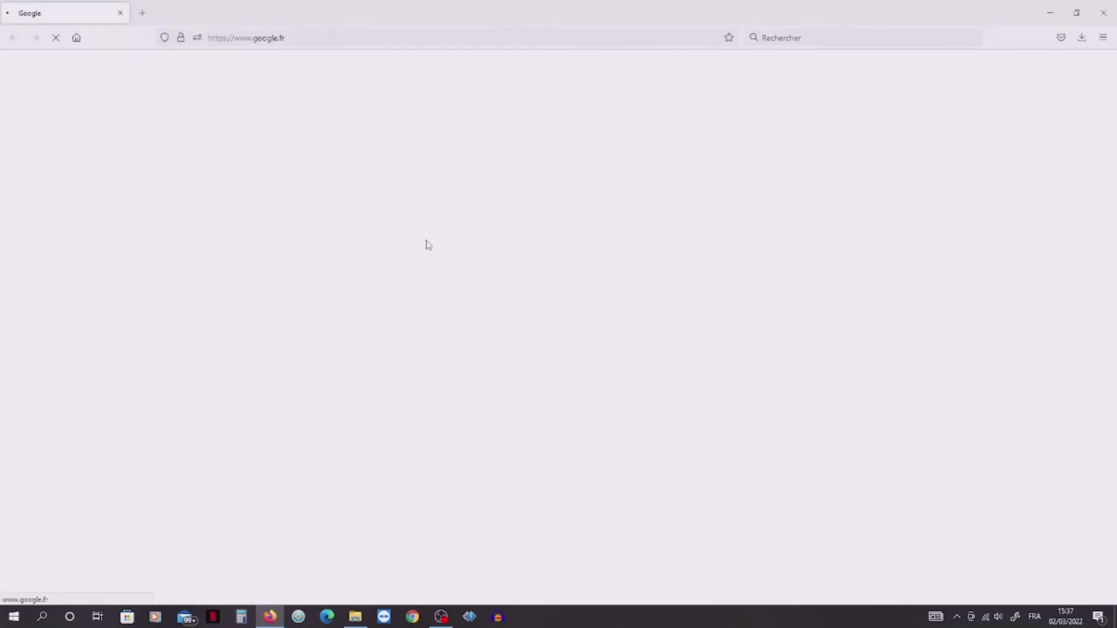
click(1103, 38)
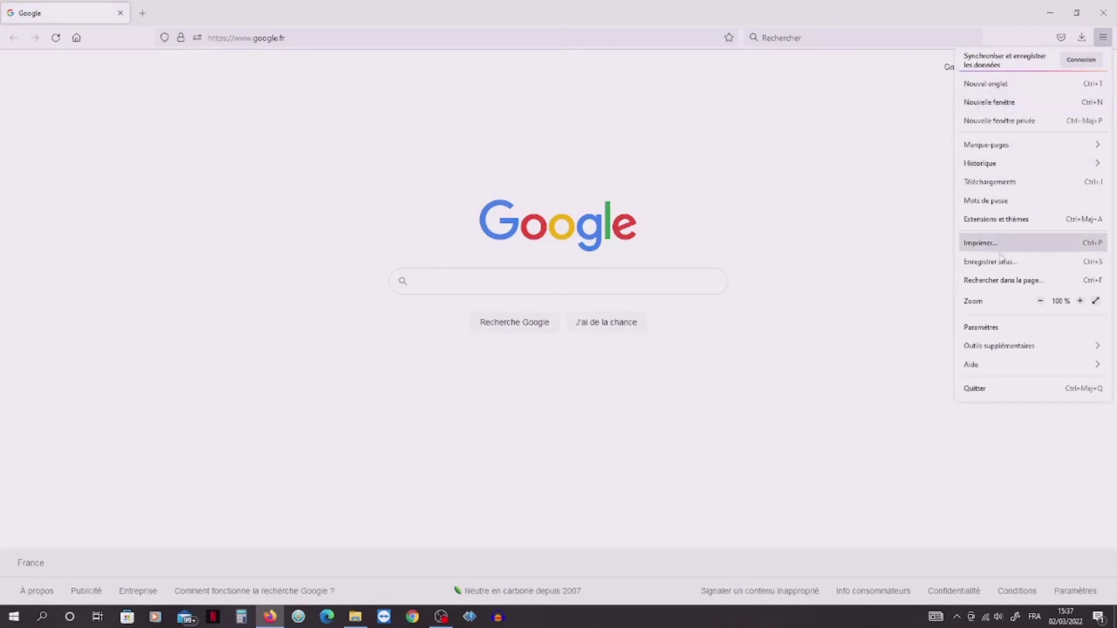
click(996, 331)
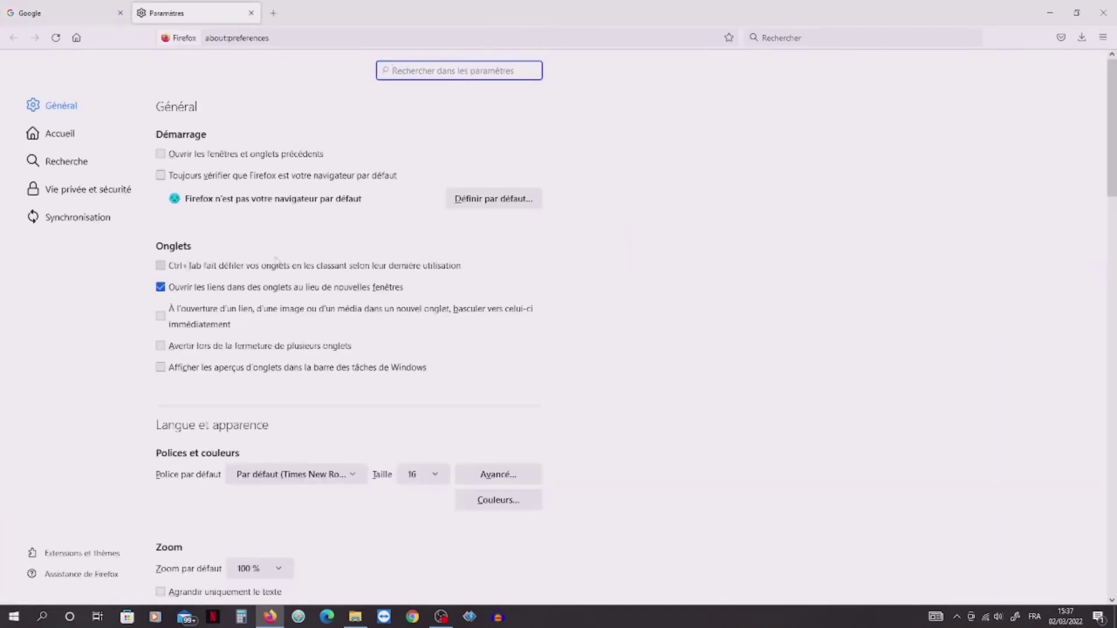
scroll(265, 303, down, 8)
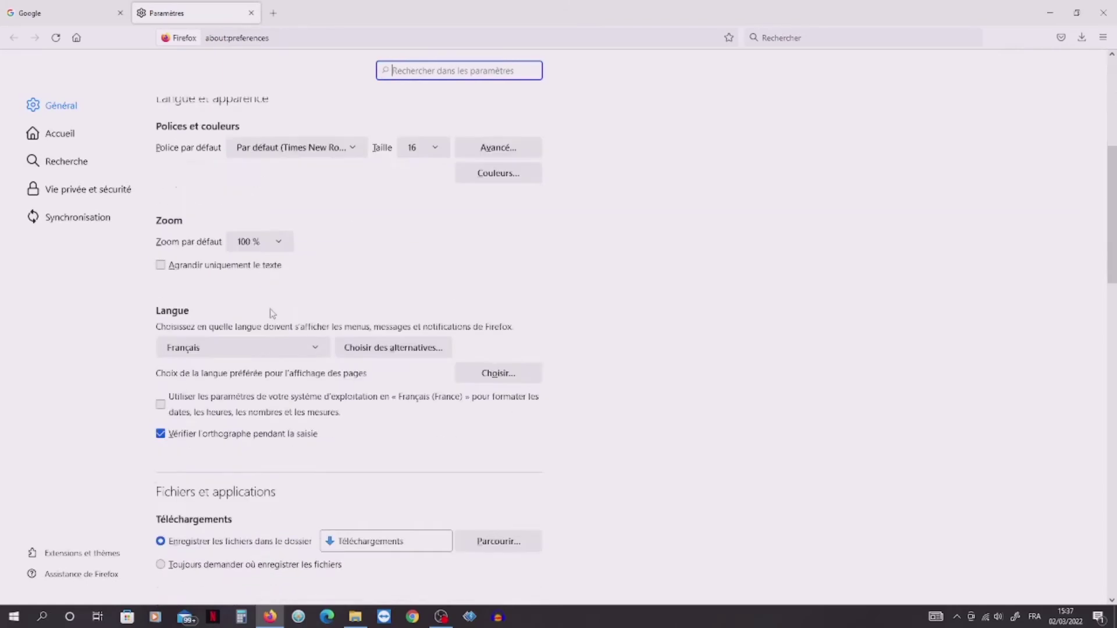
scroll(273, 315, up, 8)
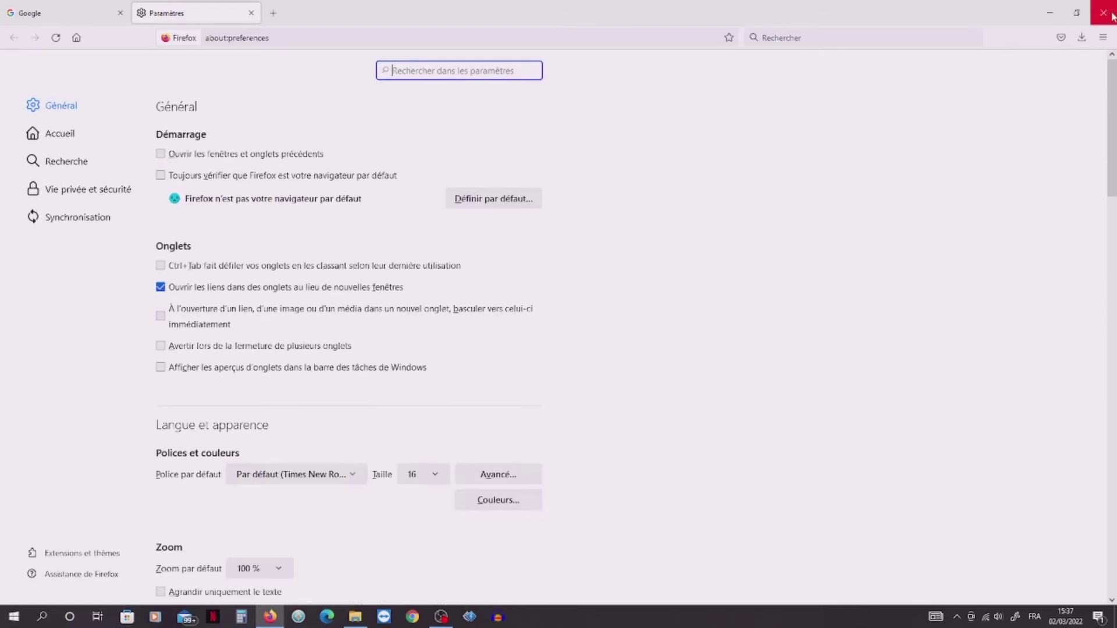
click(250, 13)
Show Firefox's menu bar, repair Firefox to its default settings through the troubleshooting information page, and close the browser
right_click(720, 11)
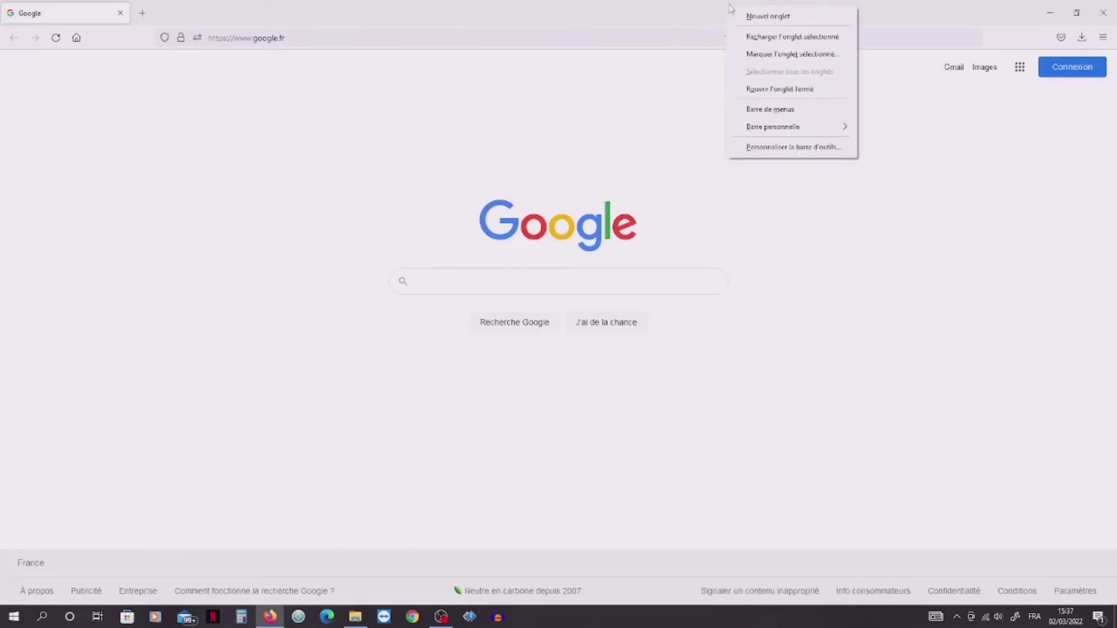
click(781, 109)
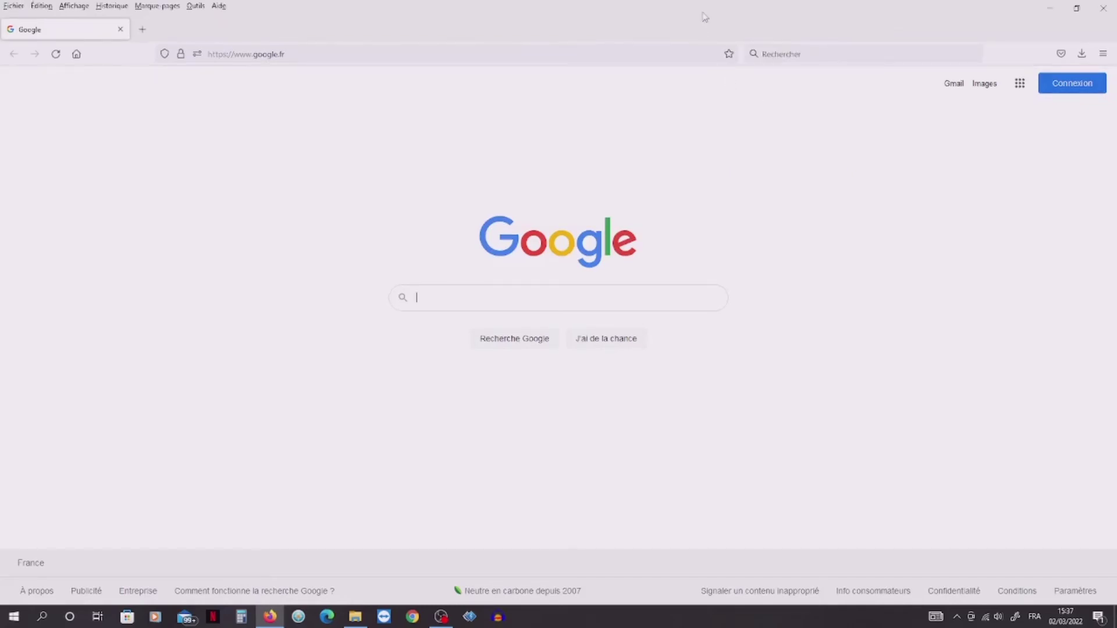
click(219, 7)
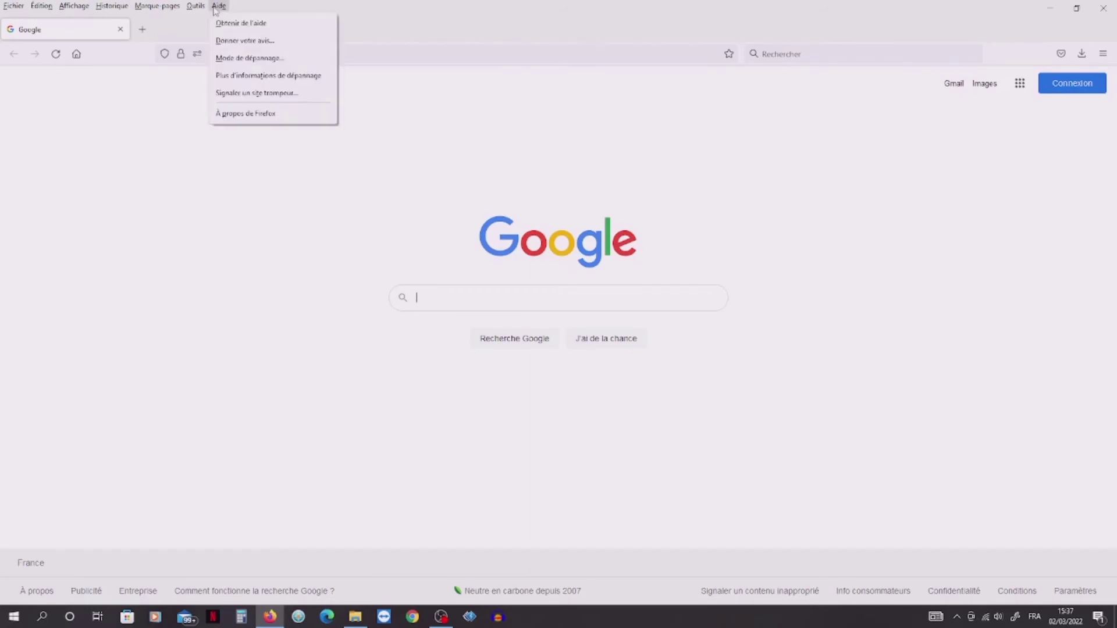
click(247, 76)
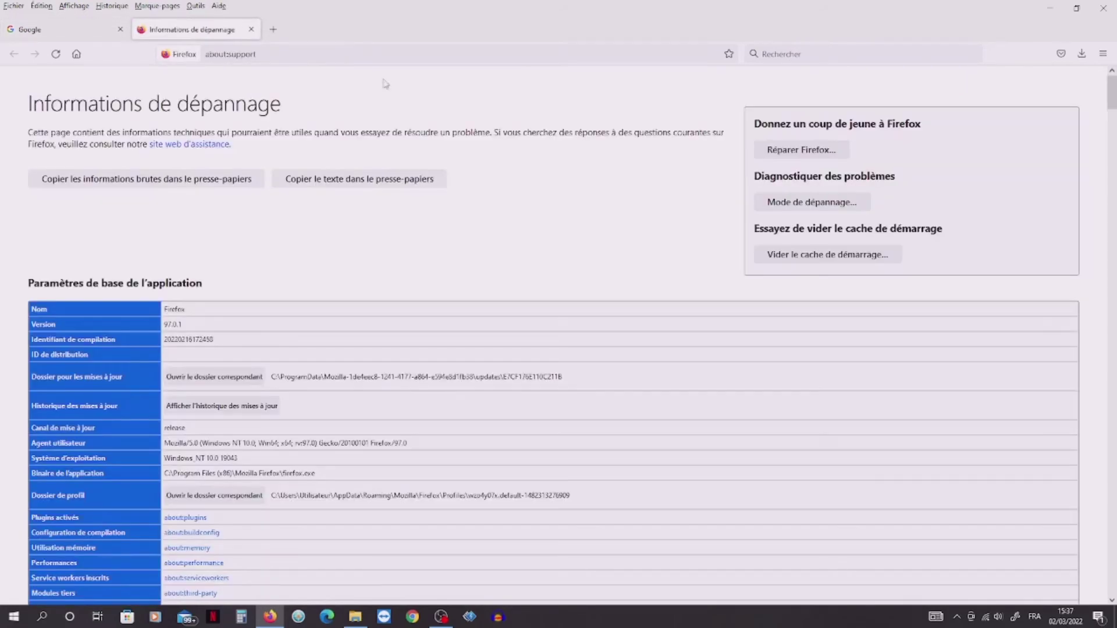
click(799, 151)
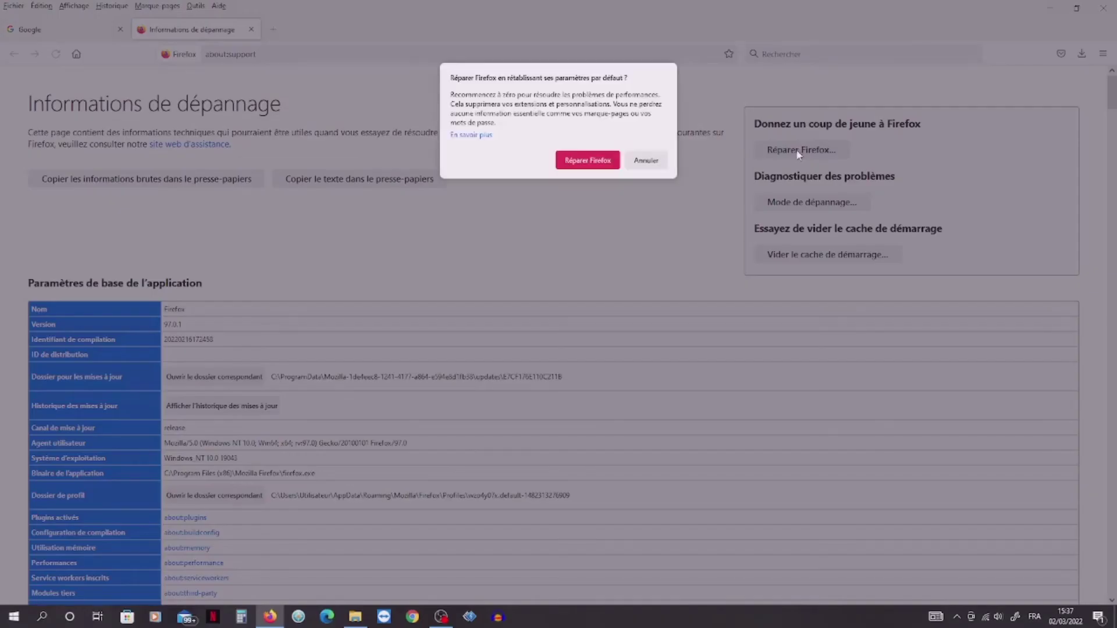
click(585, 166)
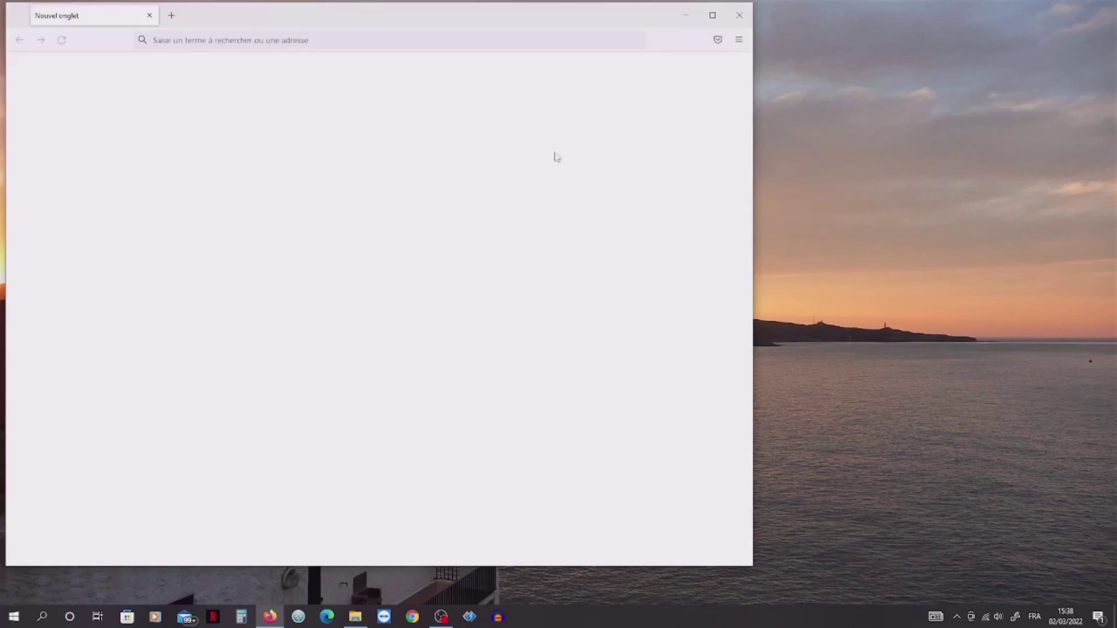
click(740, 16)
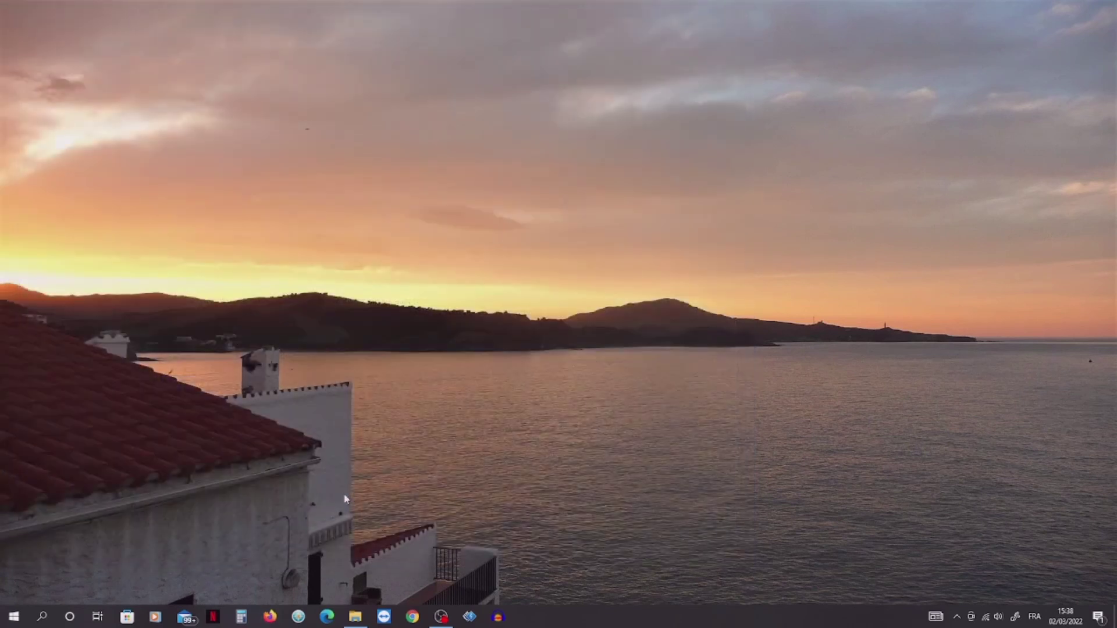
Switch to Microsoft Edge and bring up the browser's settings page
click(328, 616)
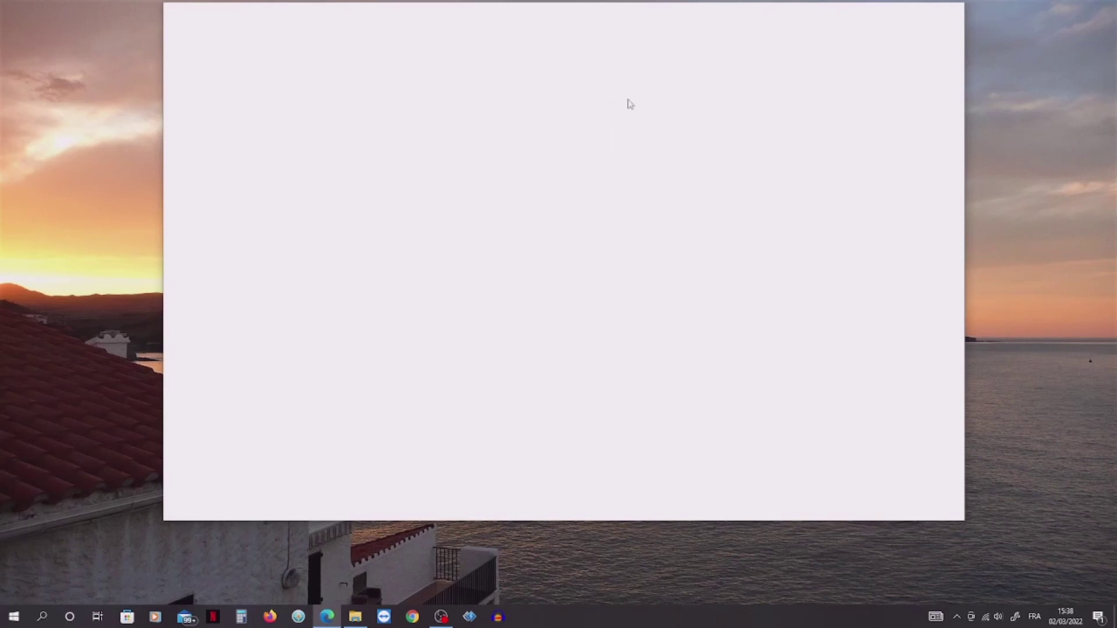
drag(657, 12, 611, 39)
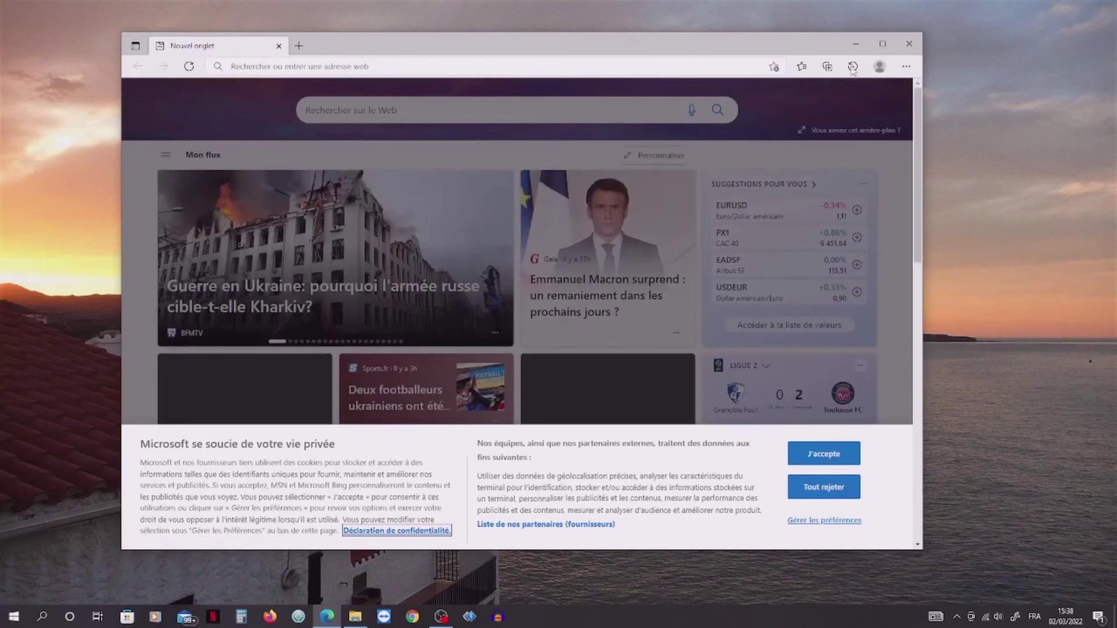
click(907, 66)
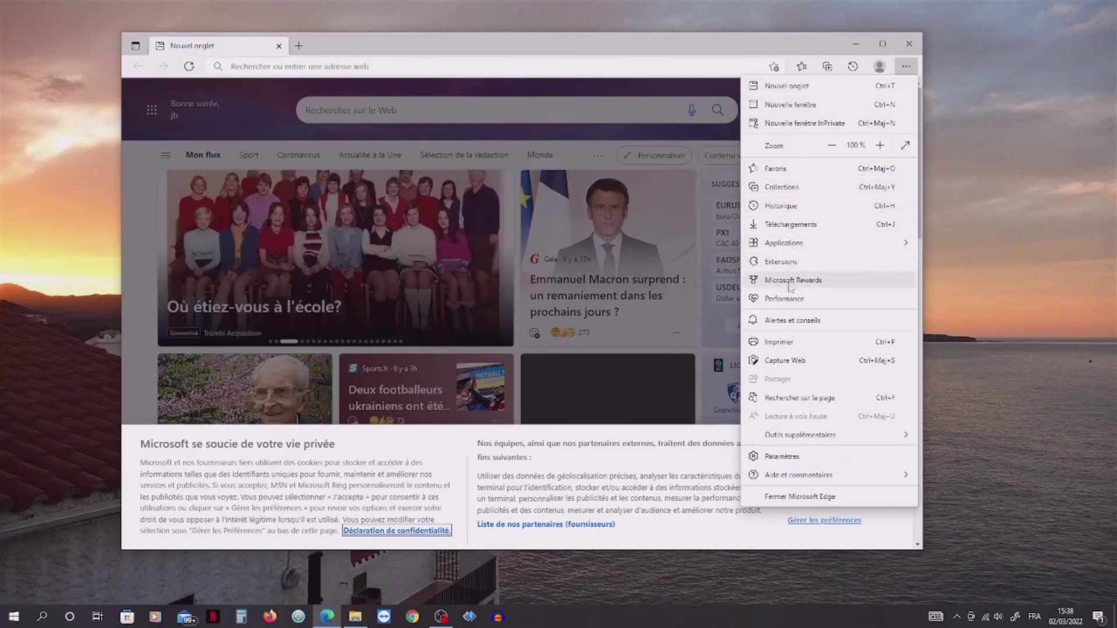
click(799, 460)
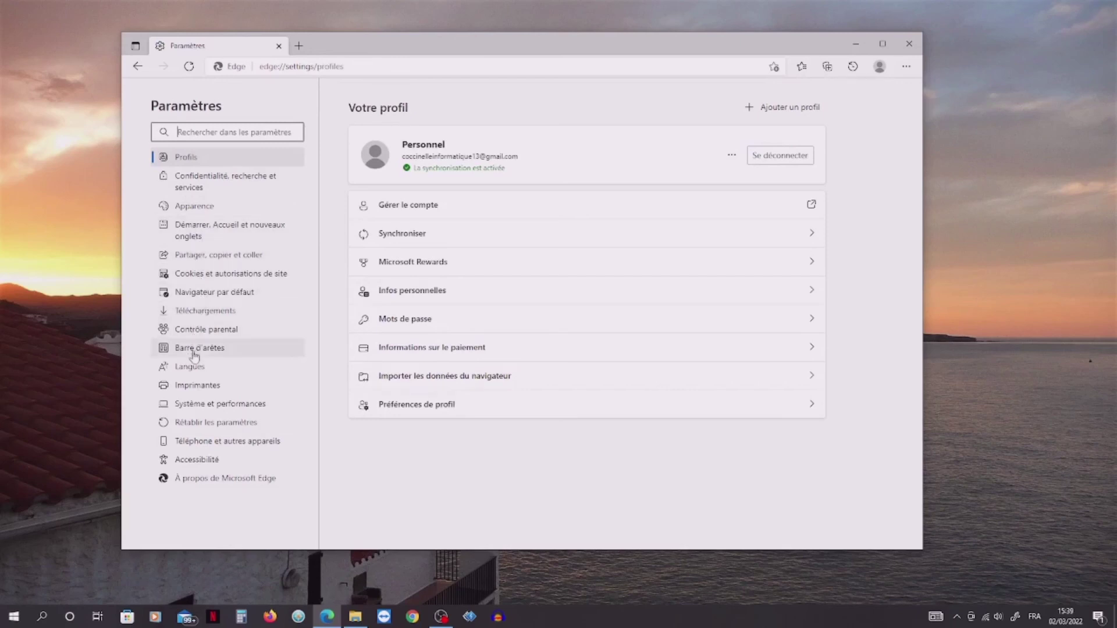
Reset all of Edge's settings to their default values and close the browser
click(203, 427)
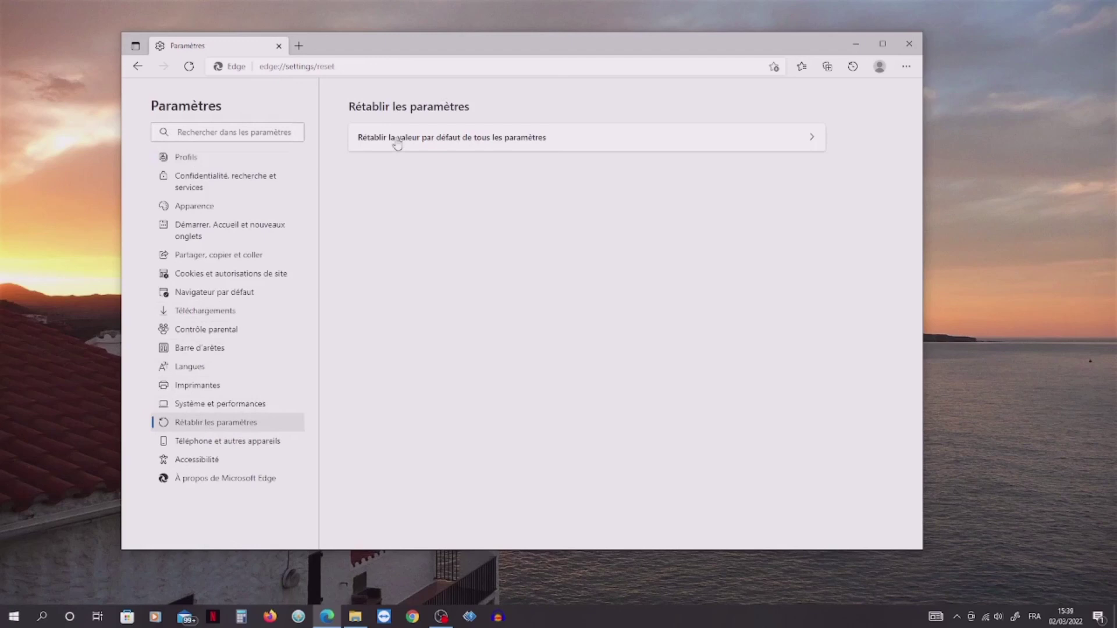
click(505, 143)
click(467, 369)
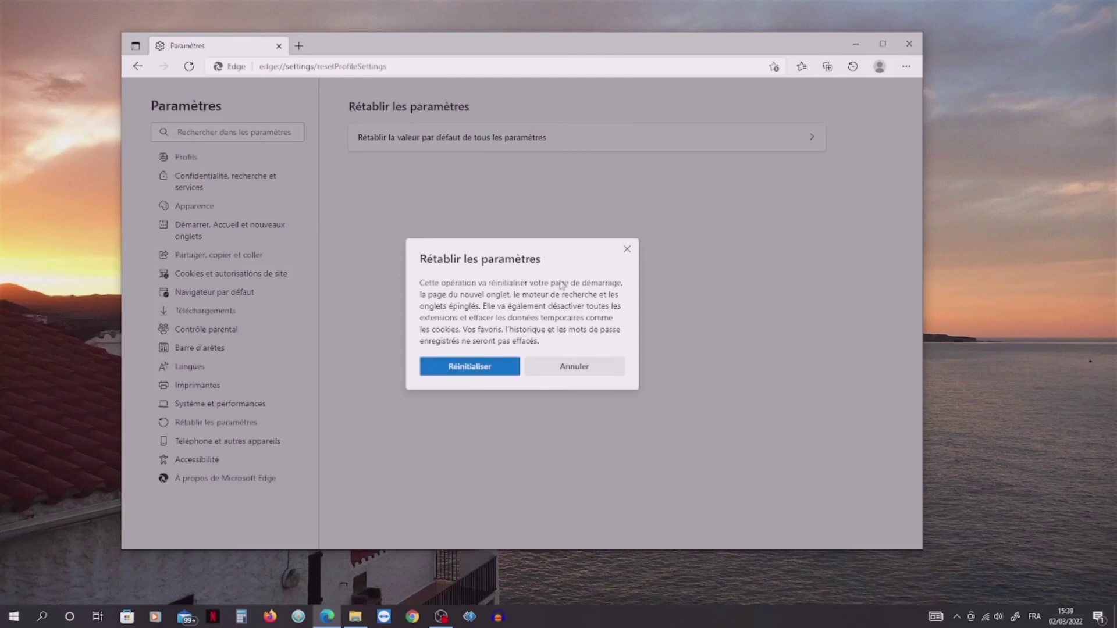
click(476, 375)
click(475, 374)
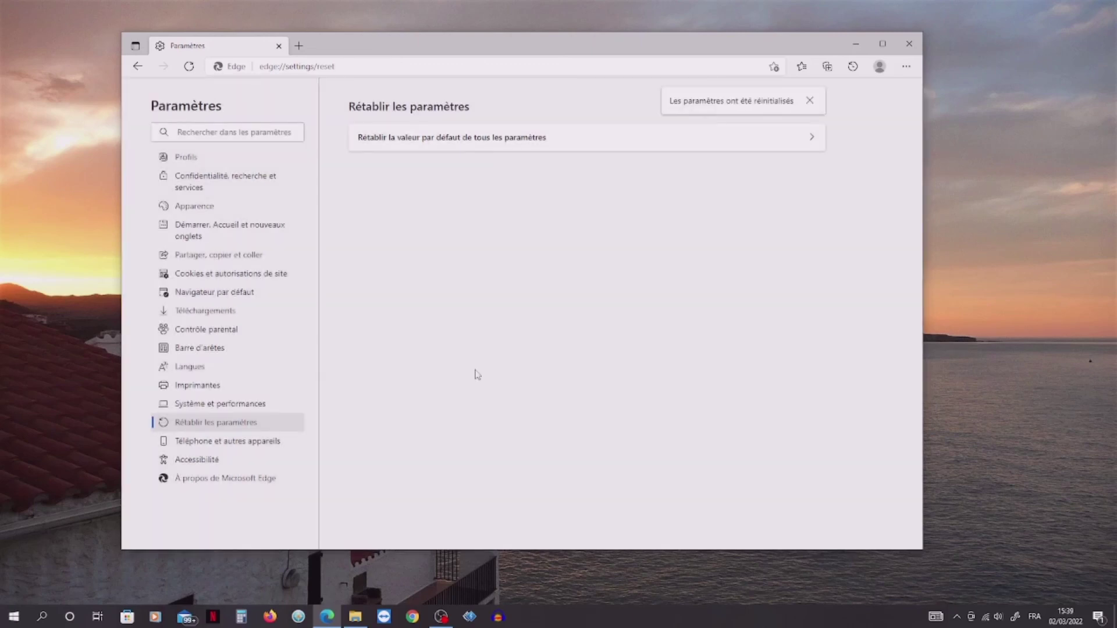
click(911, 47)
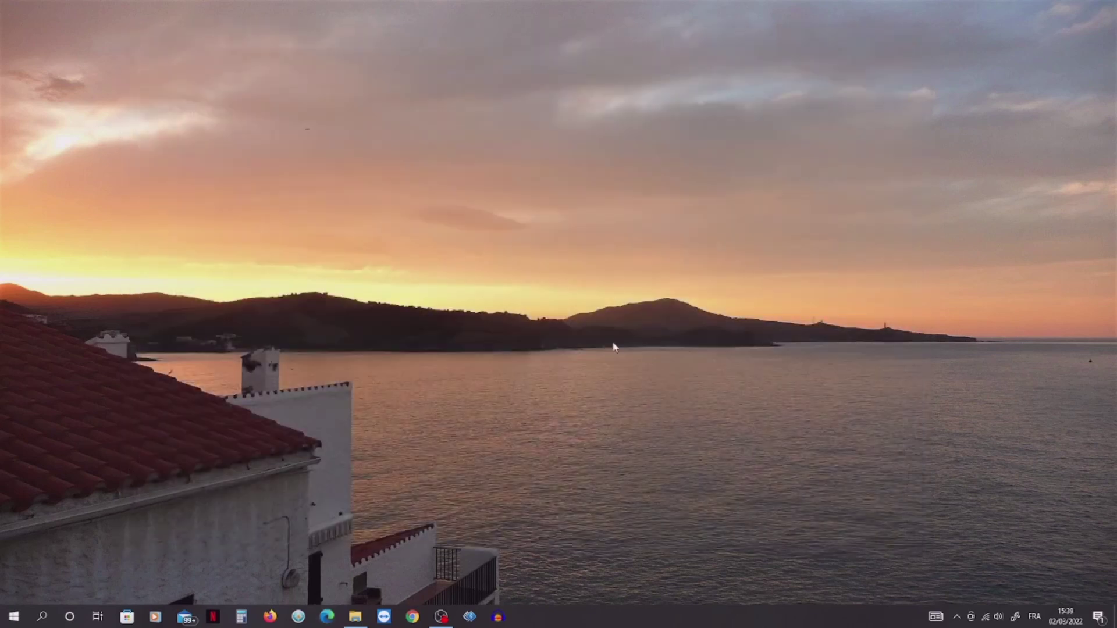